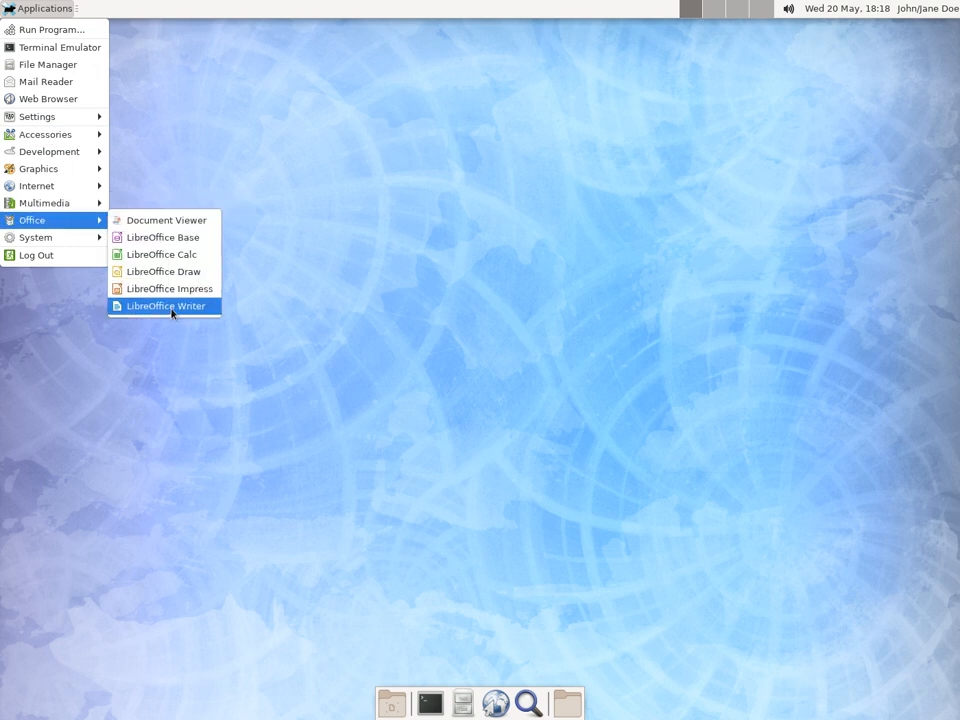
# - Open LibreOffice Writer and insert a formula object at the start of the blank document
pyautogui.click(171, 313)
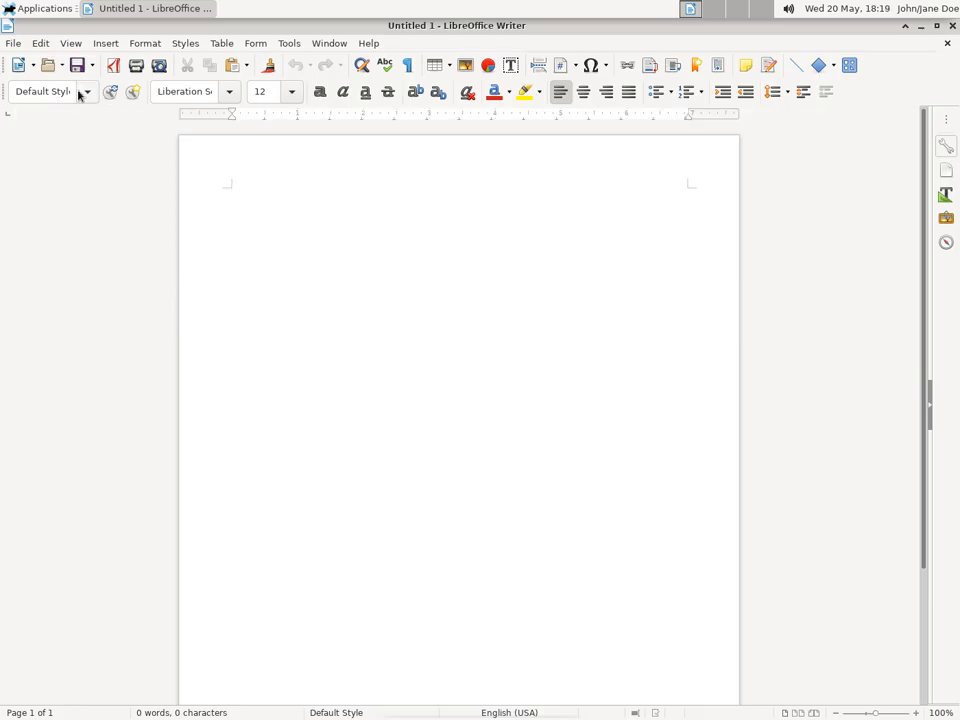
pyautogui.click(105, 44)
pyautogui.moveTo(139, 154)
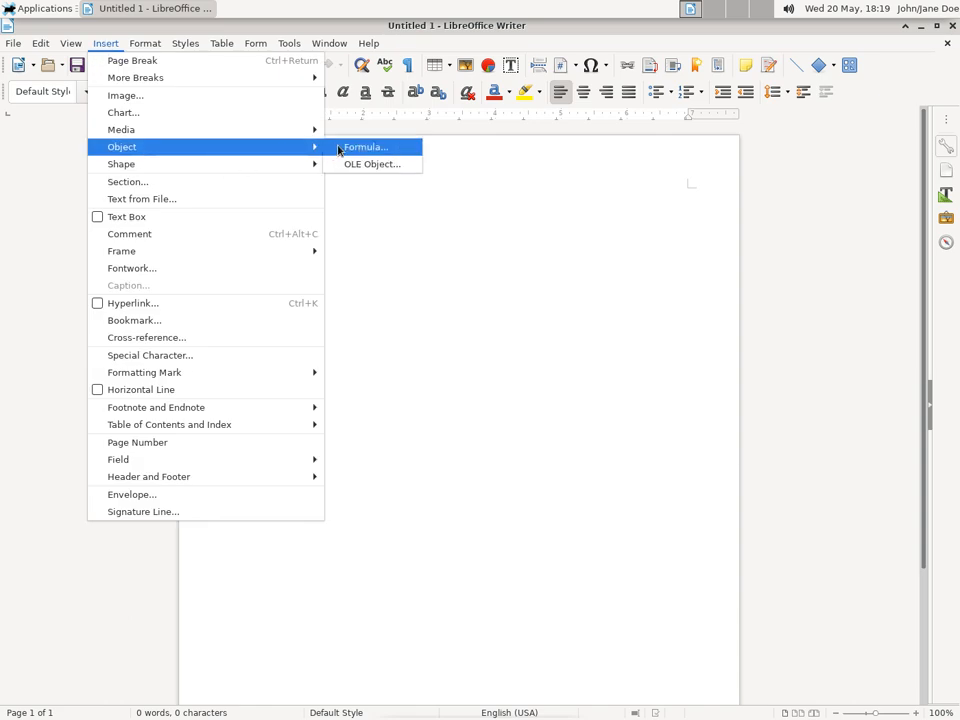
pyautogui.click(334, 151)
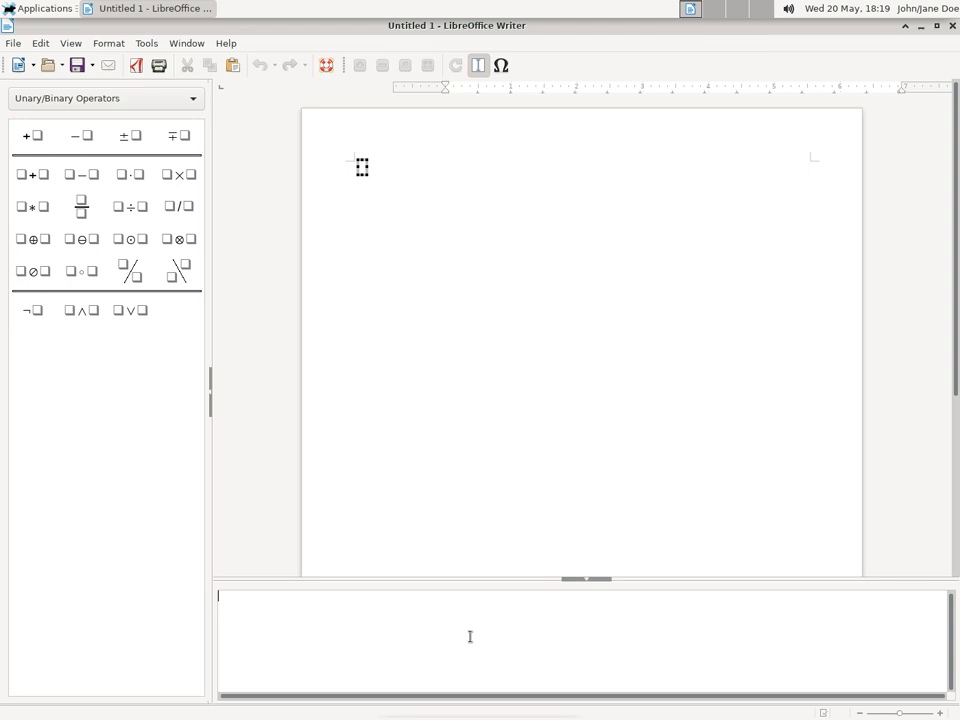
# - Browse the formula element categories from Unary/Binary Operators through Examples, examining the templates in each
pyautogui.click(193, 100)
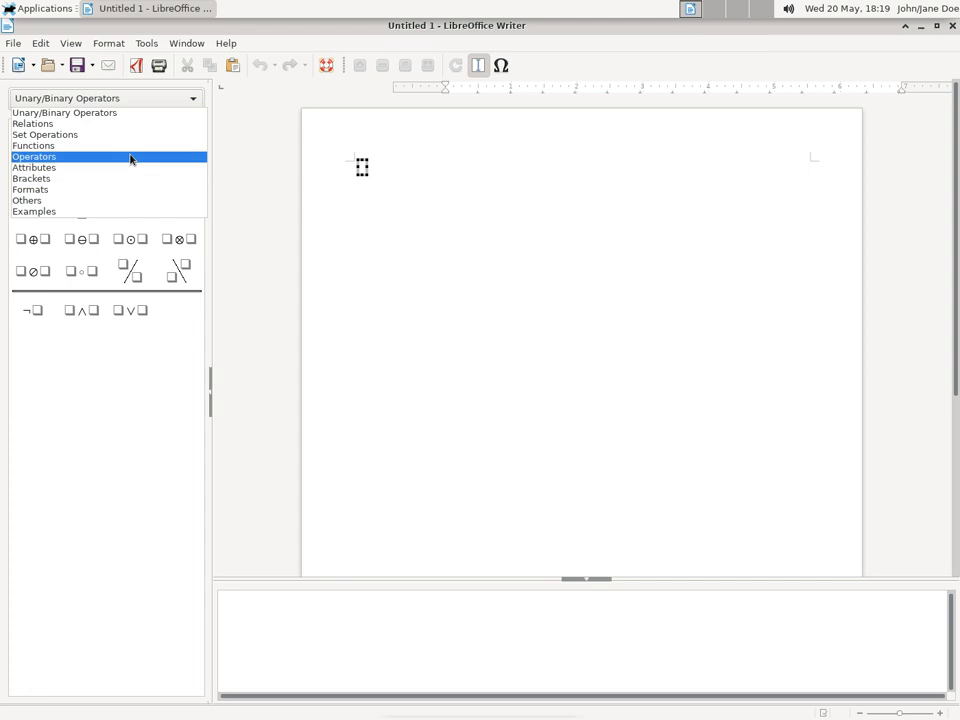
pyautogui.click(165, 305)
pyautogui.press('Down')
pyautogui.press('Down')
pyautogui.press('Down')
pyautogui.press('Down')
pyautogui.press('Down')
pyautogui.press('Down')
pyautogui.press('Down')
pyautogui.press('Down')
pyautogui.press('Down')
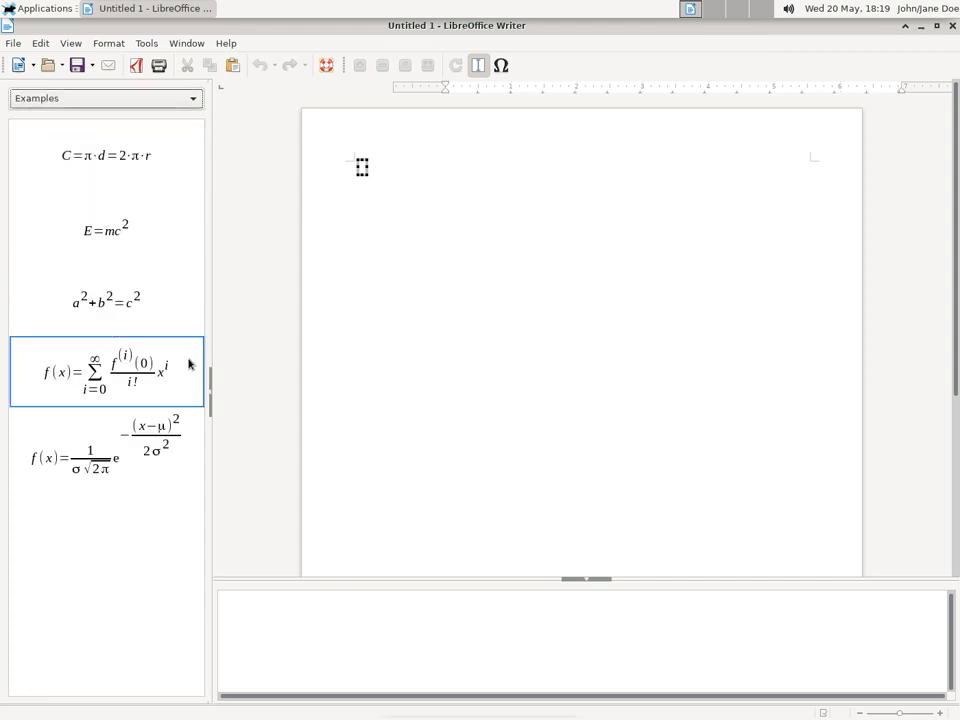
pyautogui.press('Up')
pyautogui.press('Up')
pyautogui.press('Up')
pyautogui.press('Up')
pyautogui.press('Up')
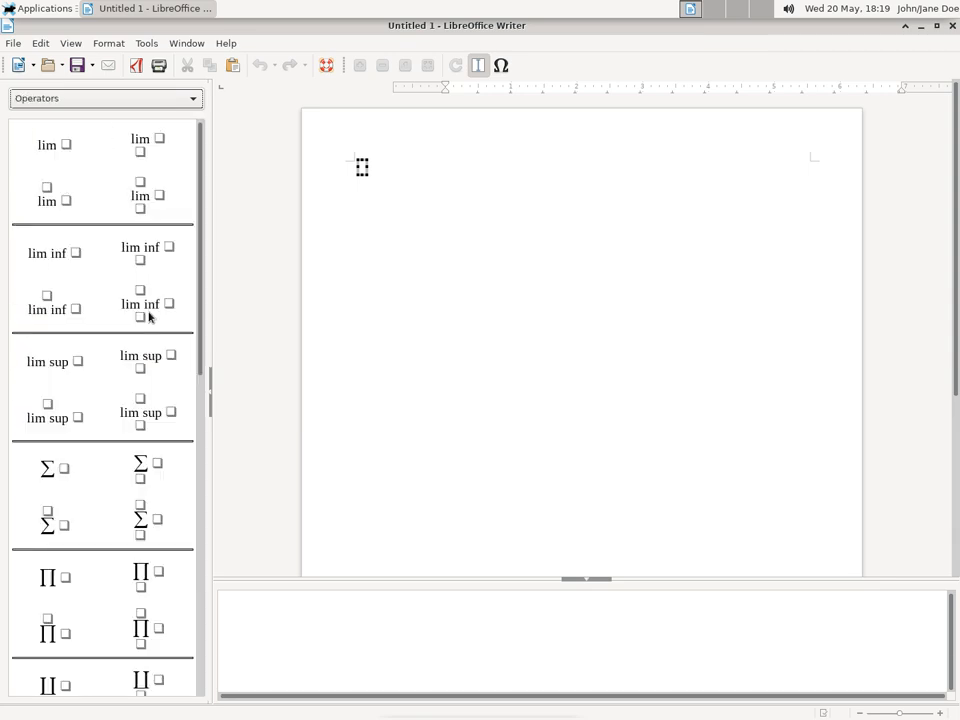
pyautogui.press('Down')
pyautogui.press('Down')
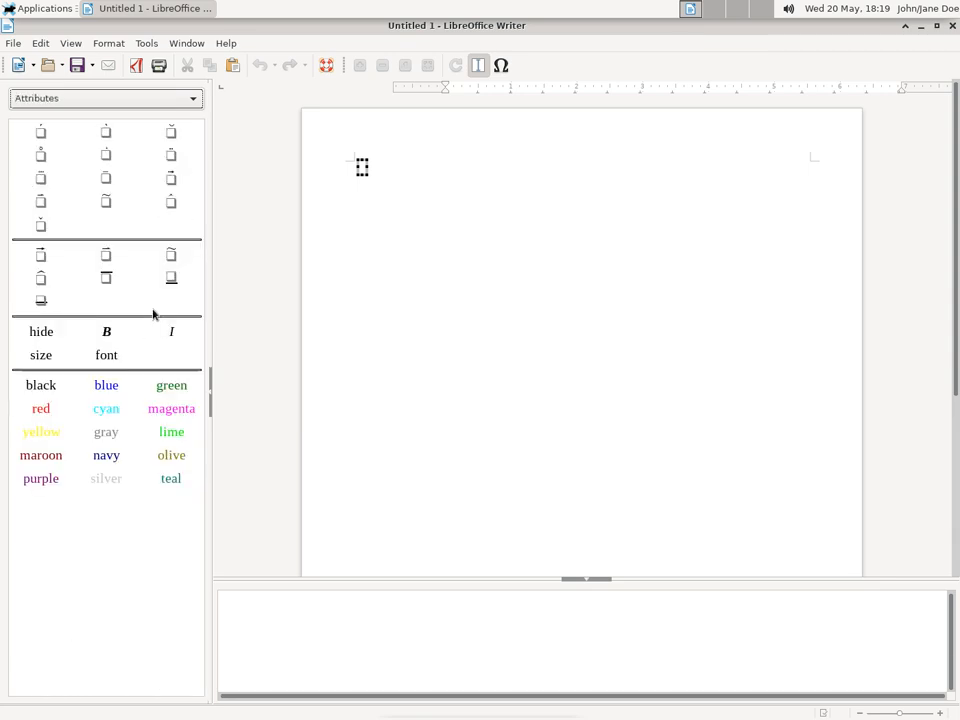
# - Try the integral template with upper and lower limits from the Operators category, and clear its markup from the formula
pyautogui.press('Up')
pyautogui.press('Up')
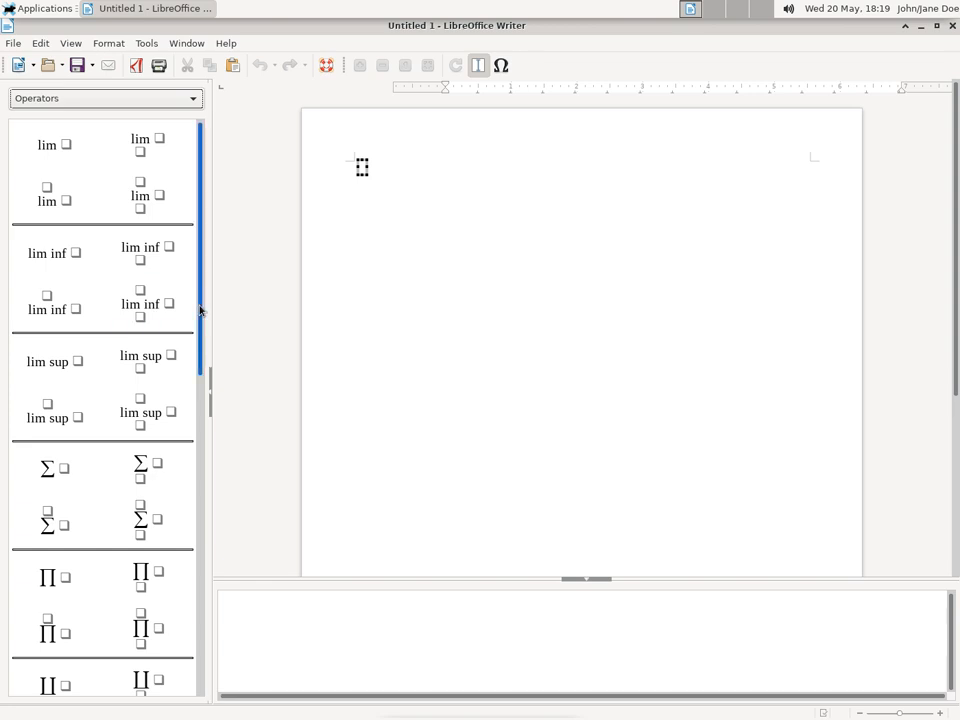
pyautogui.moveTo(200, 311); pyautogui.dragTo(209, 546)
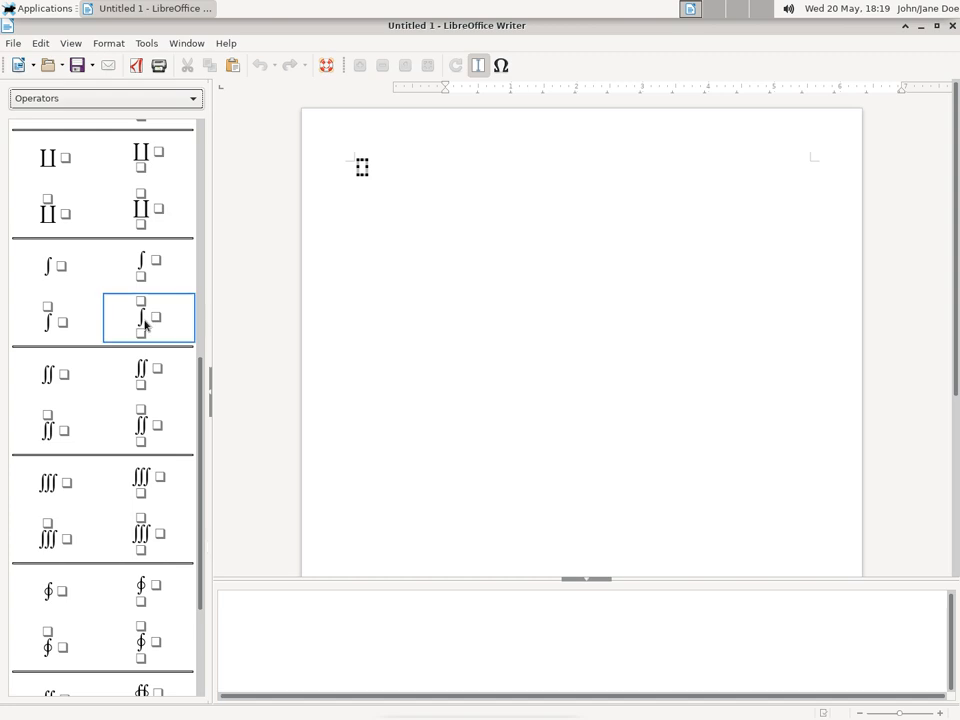
pyautogui.click(144, 322)
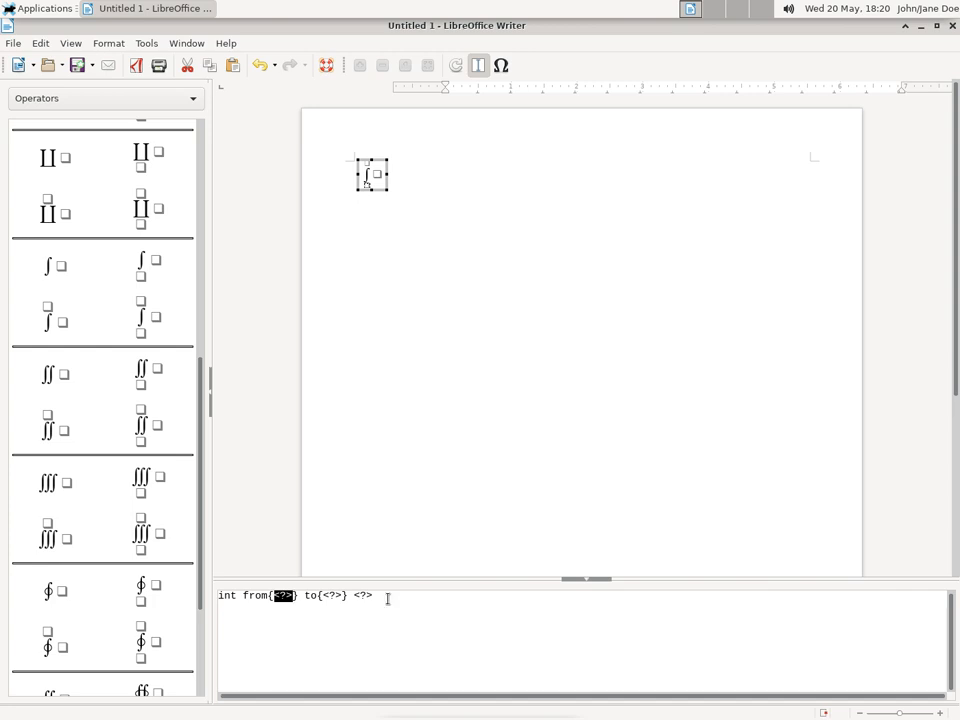
pyautogui.moveTo(377, 596); pyautogui.dragTo(219, 596)
pyautogui.press('BackSpace')
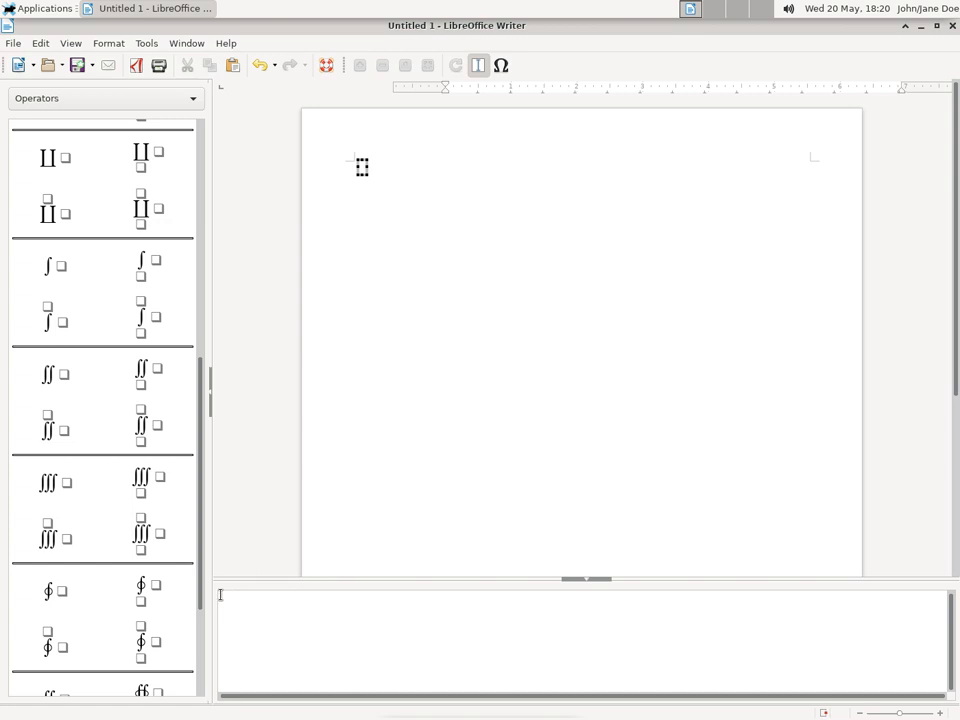
# - Enter the formula markup int from 0 to 5 x dx newline, followed by a second line containing "this is text" in quotation marks
pyautogui.write('int')
pyautogui.write('from 0 to 5 x dx  newline')
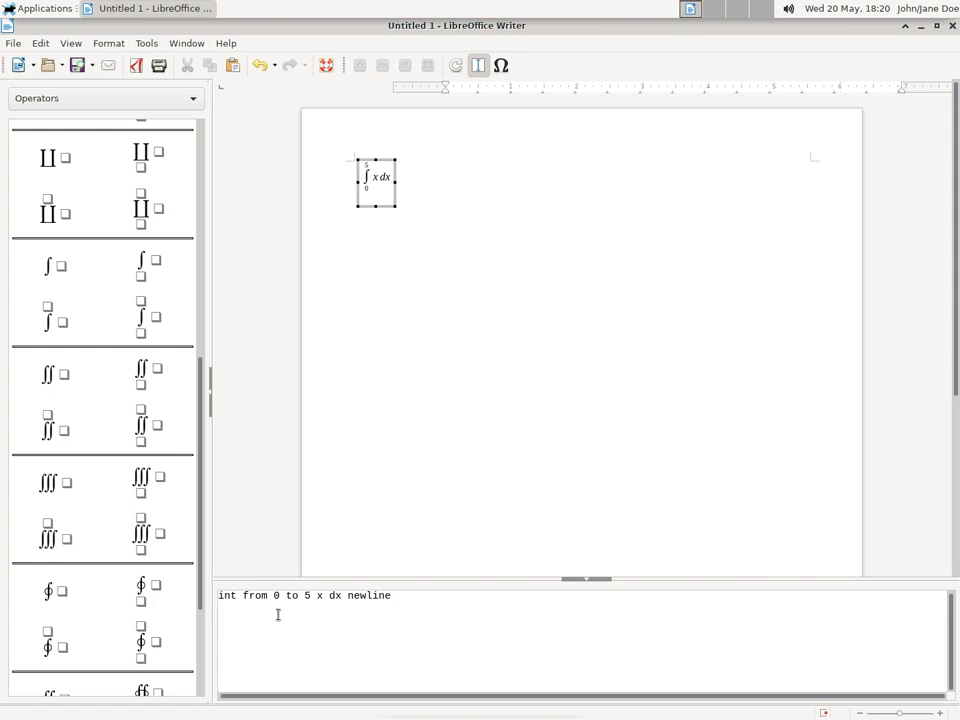
pyautogui.write('"t')
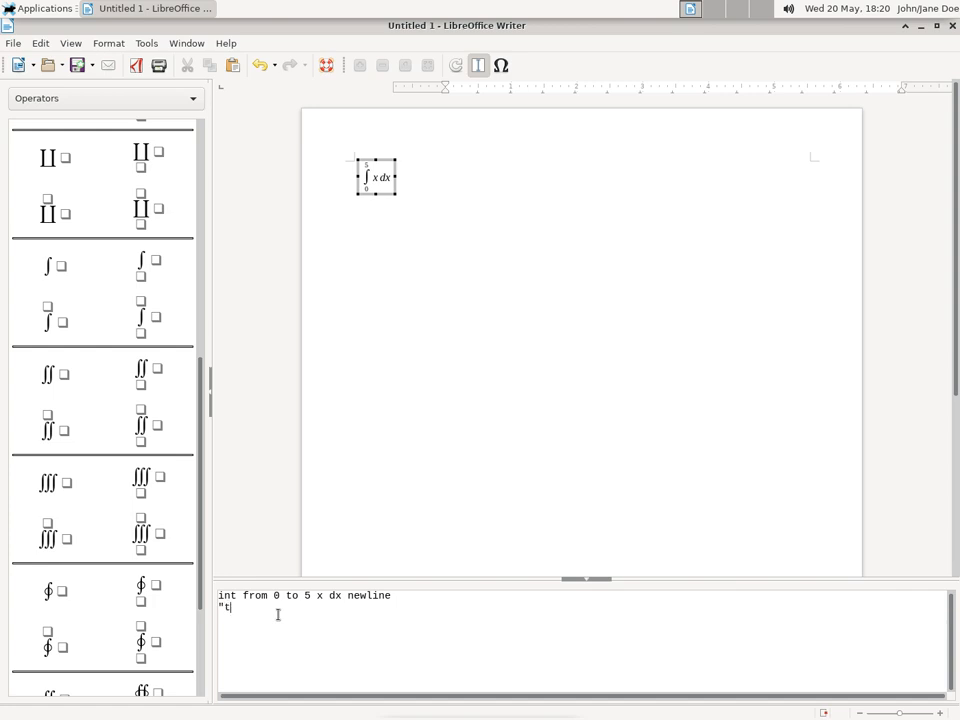
pyautogui.write('his is text"')
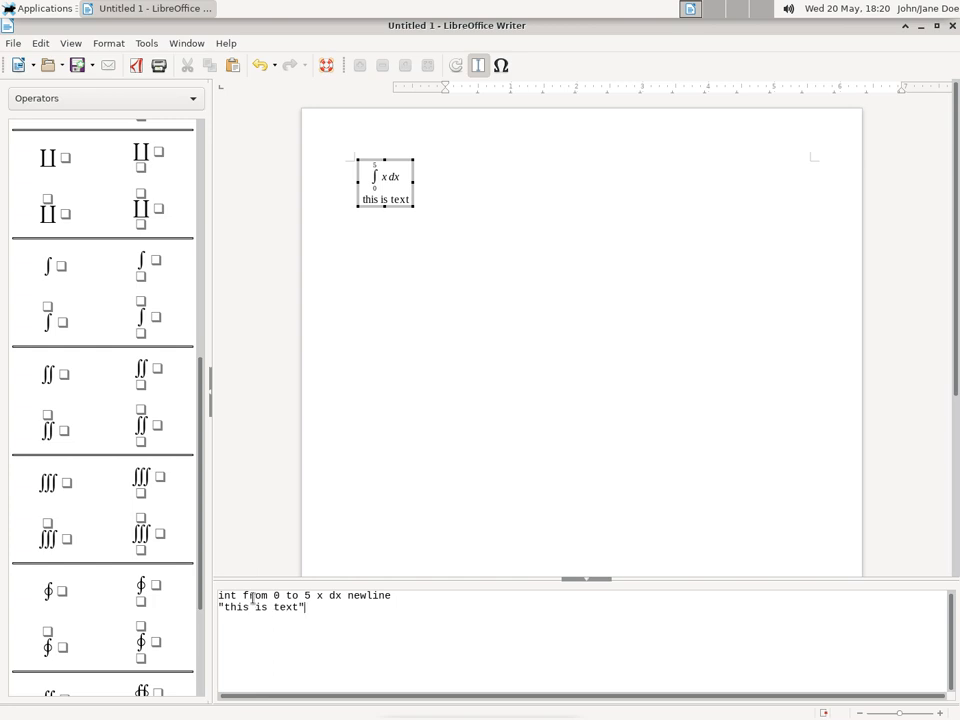
pyautogui.doubleClick(252, 596)
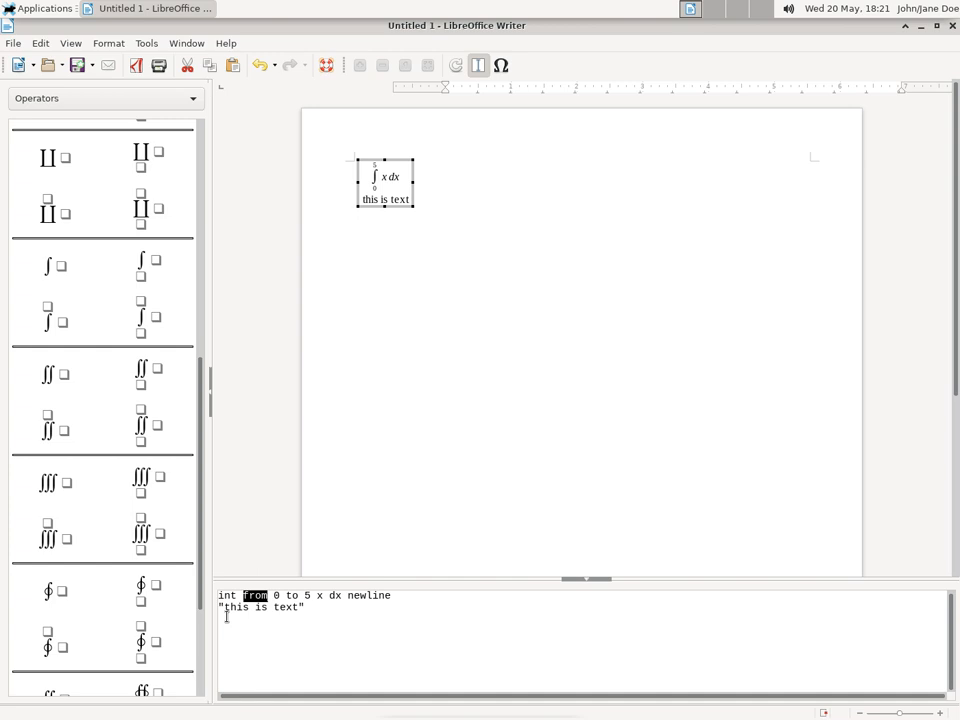
pyautogui.doubleClick(374, 595)
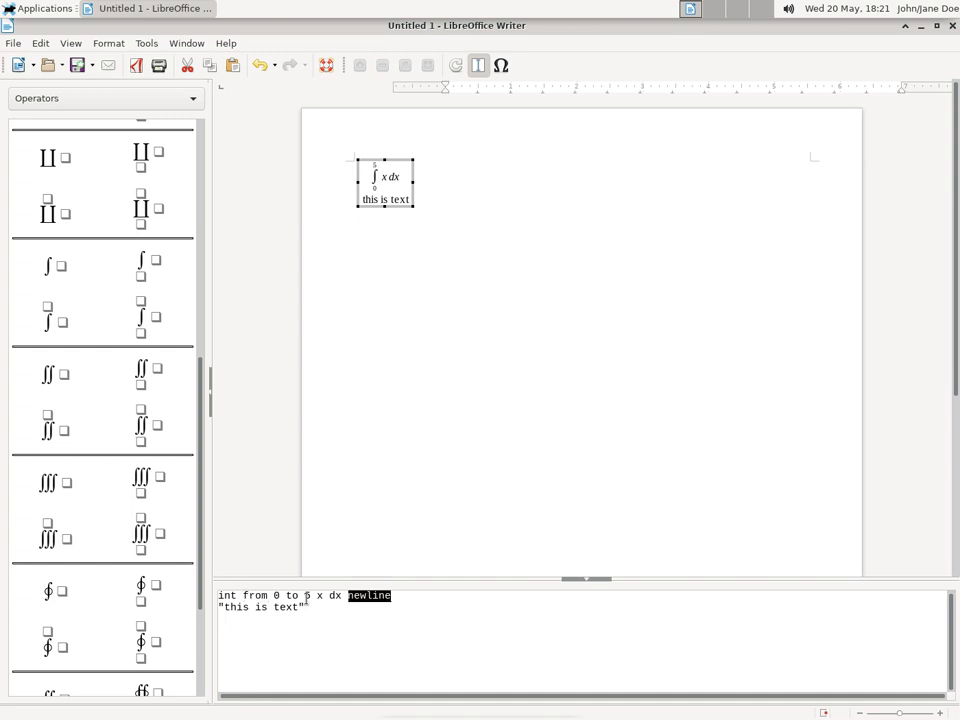
pyautogui.doubleClick(228, 595)
pyautogui.doubleClick(255, 595)
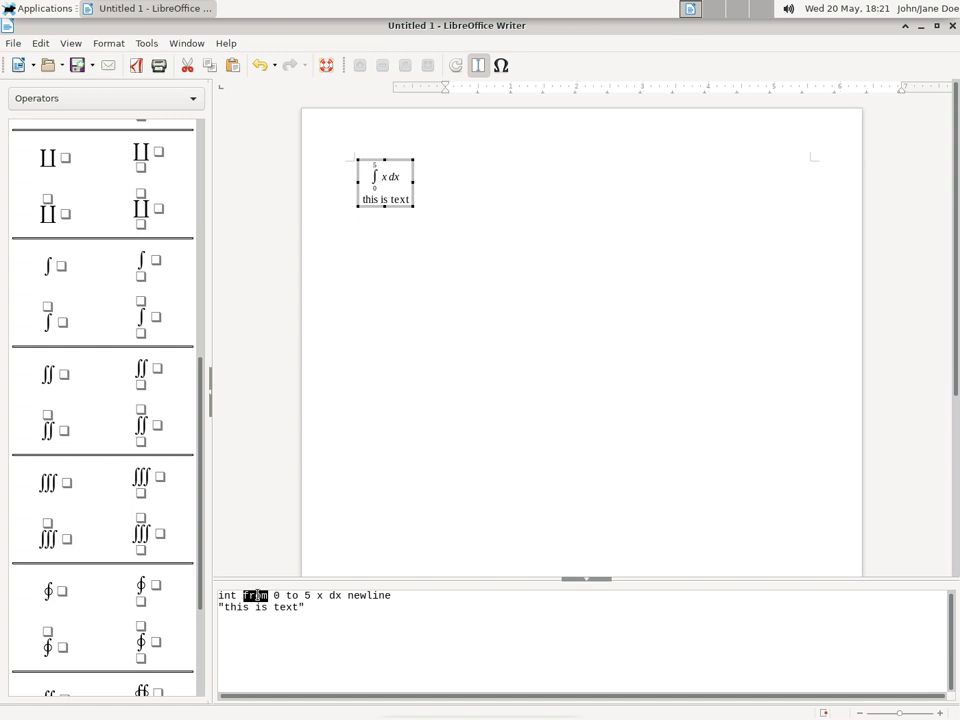
# - Add a third markup line with the Greek letters %tau %theta %delta below the quoted text
pyautogui.click(326, 611)
pyautogui.press('Return')
pyautogui.write('%')
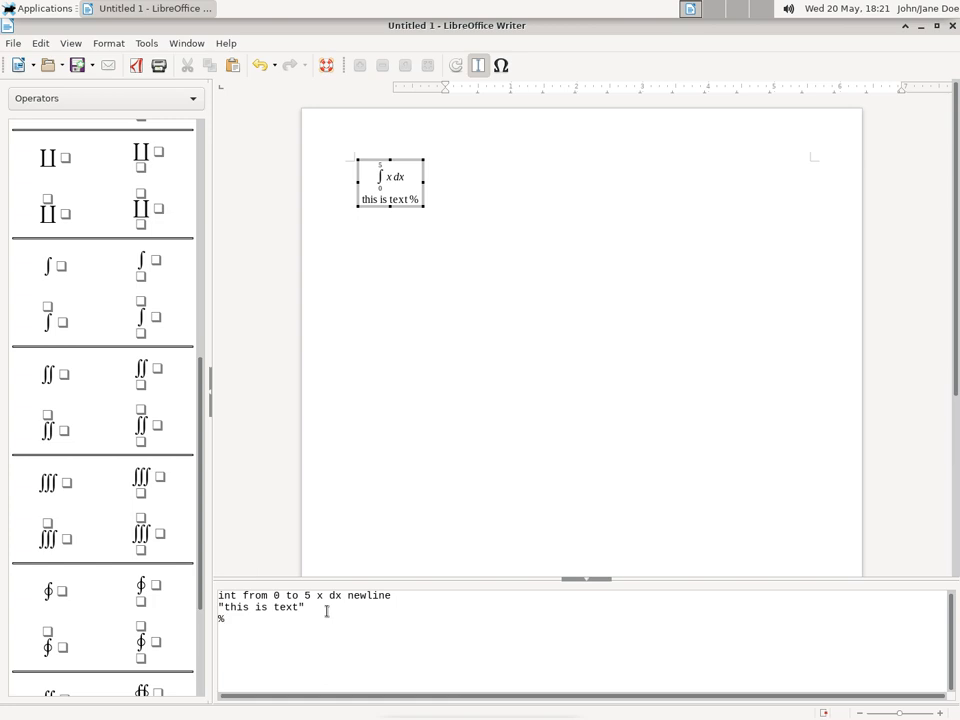
pyautogui.write('tau ')
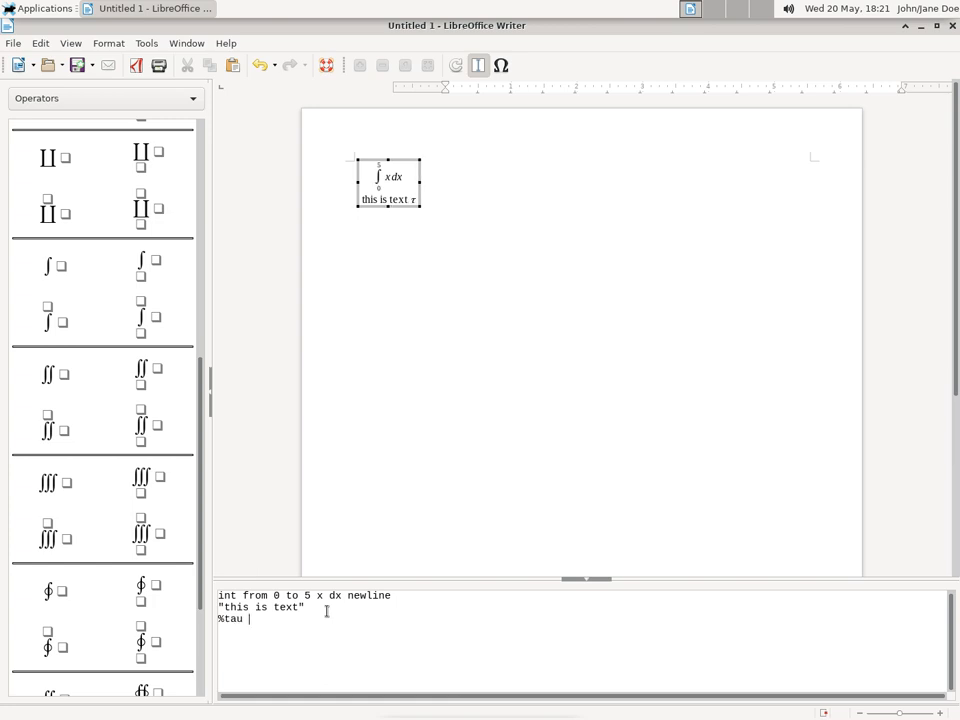
pyautogui.write('%theta')
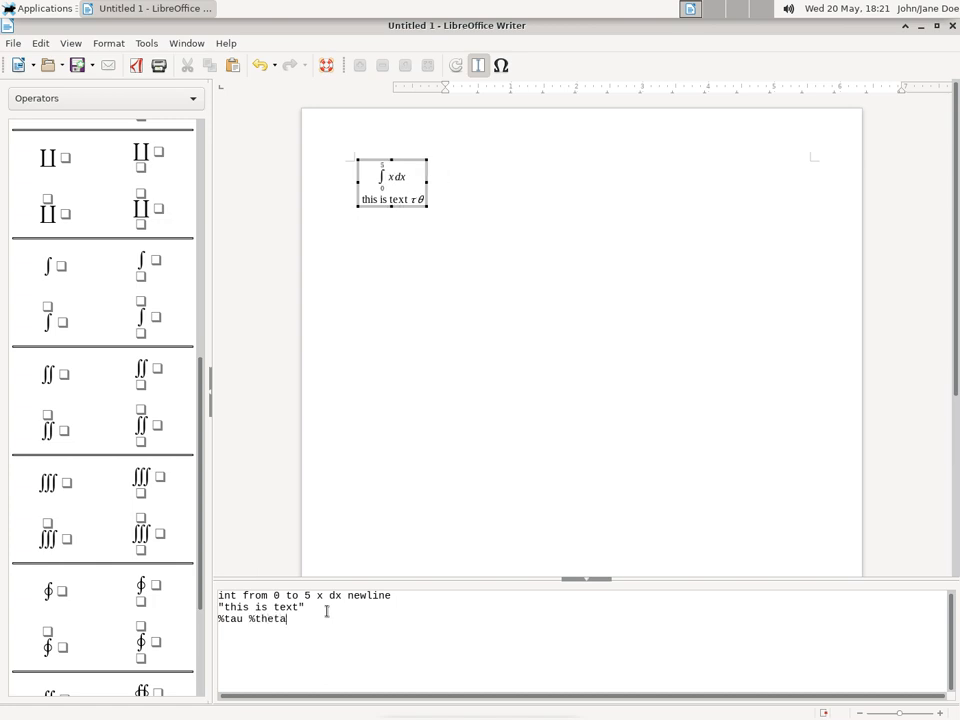
pyautogui.write(' %')
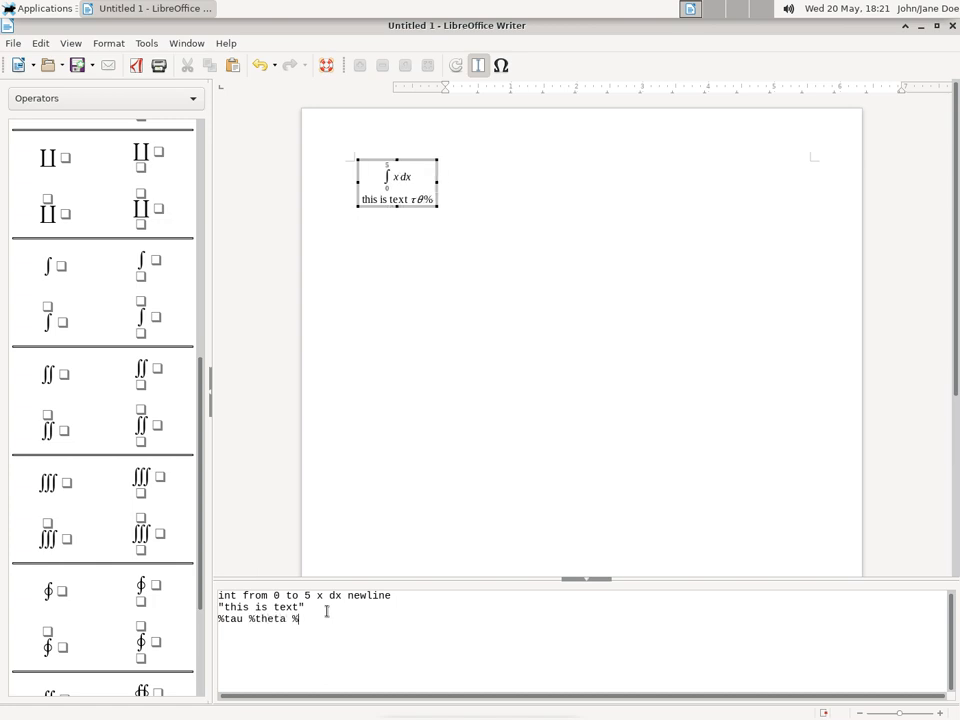
pyautogui.write('delta')
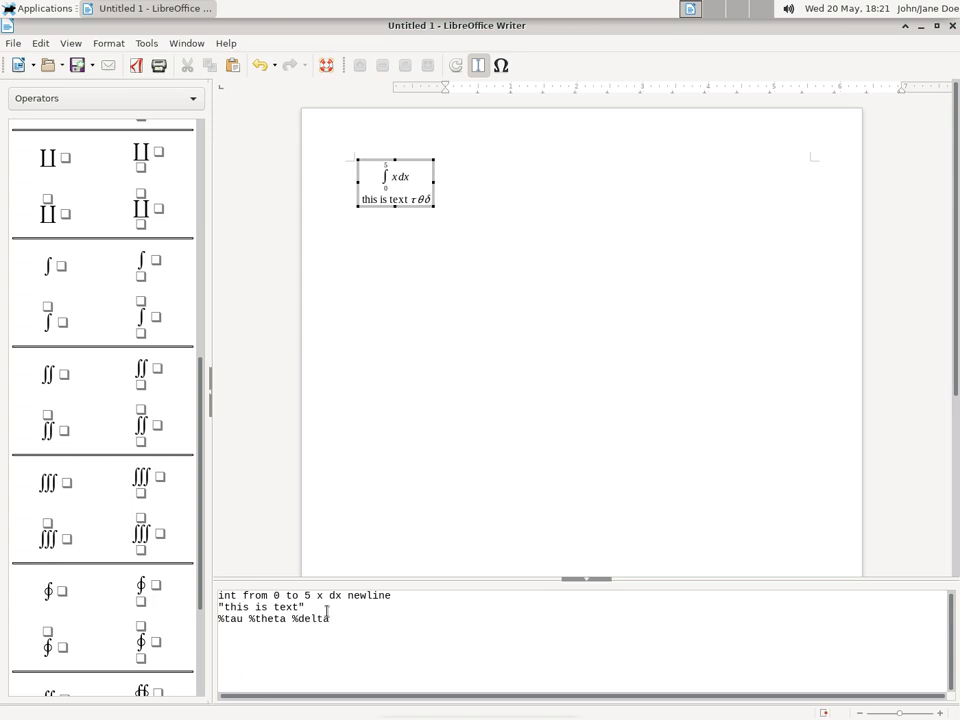
# - Insert the summation template with upper and lower limits on a new markup line below the Greek letters
pyautogui.press('Return')
pyautogui.moveTo(200, 389); pyautogui.dragTo(186, 191)
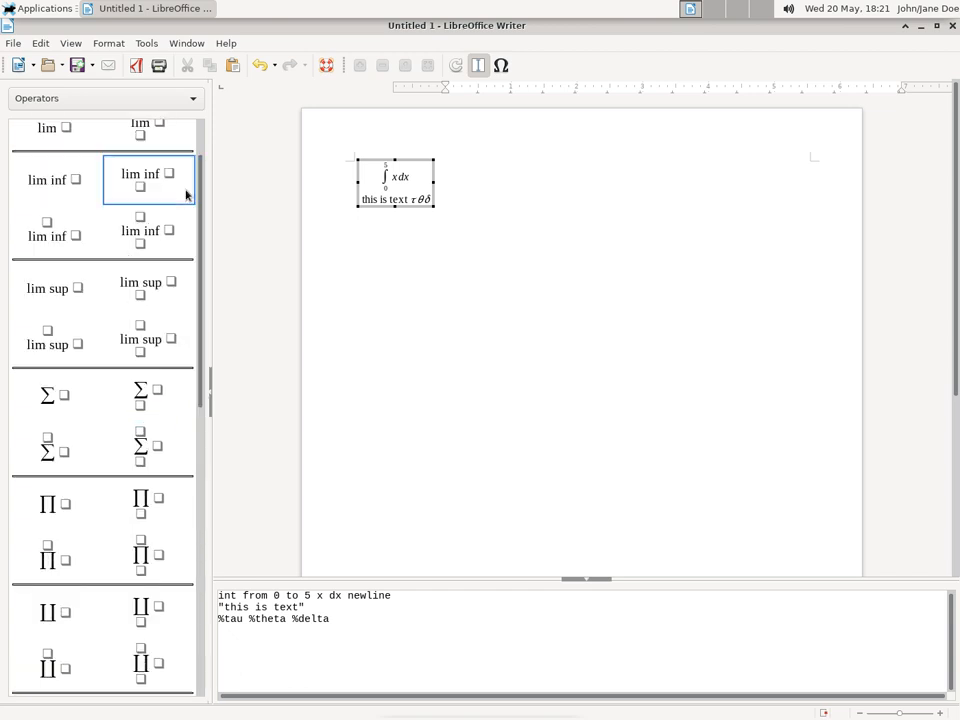
pyautogui.click(140, 453)
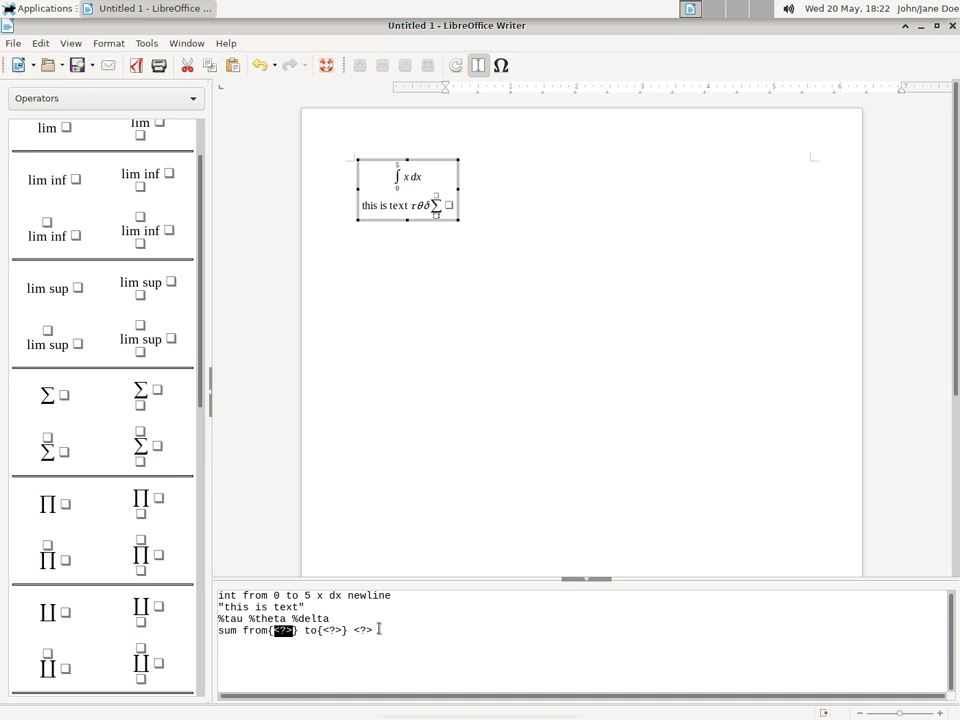
pyautogui.doubleClick(222, 638)
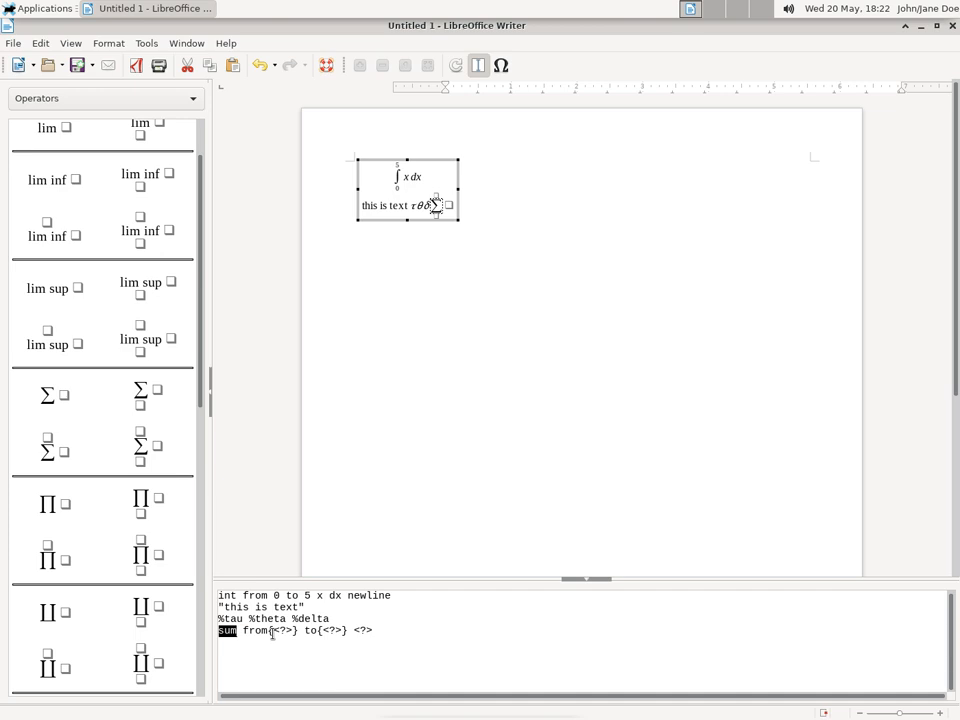
pyautogui.moveTo(379, 630); pyautogui.dragTo(320, 632)
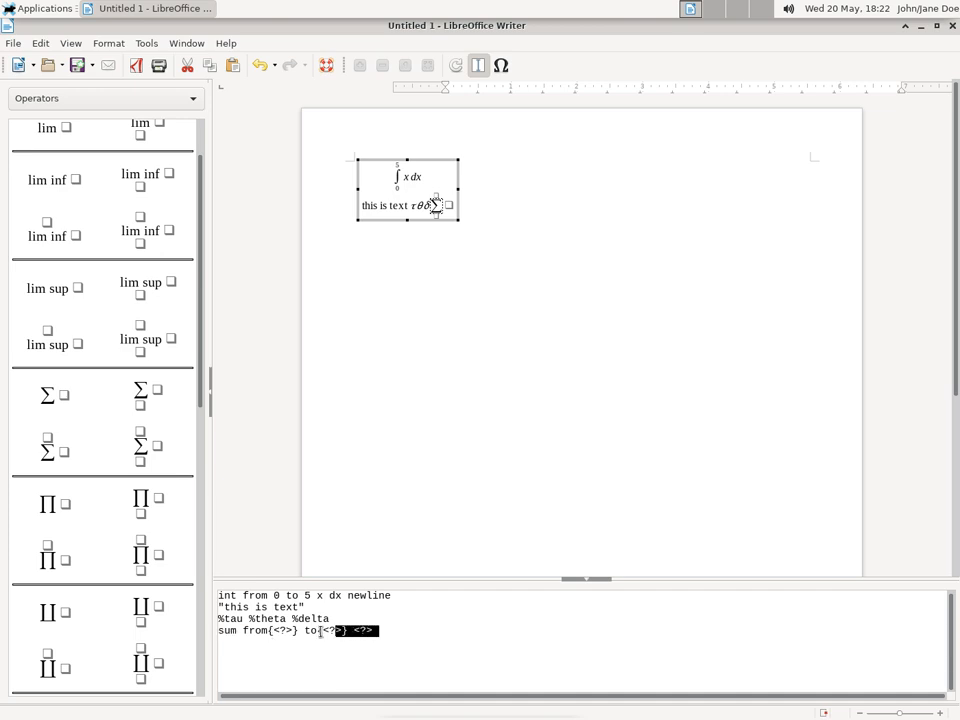
pyautogui.click(222, 632)
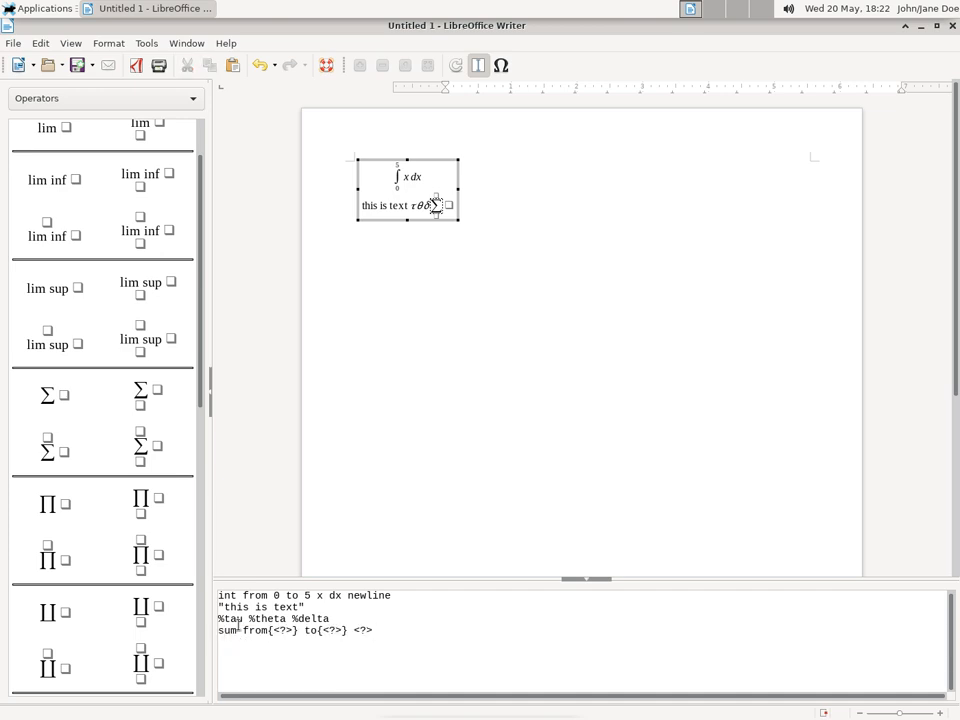
# - Delete the from, to and placeholder parts of the summation markup, leaving only the word sum
pyautogui.click(394, 632)
pyautogui.press('BackSpace')
pyautogui.press('BackSpace')
pyautogui.press('BackSpace')
pyautogui.press('BackSpace')
pyautogui.press('BackSpace')
pyautogui.press('BackSpace')
pyautogui.press('BackSpace')
pyautogui.press('BackSpace')
pyautogui.press('BackSpace')
pyautogui.press('BackSpace')
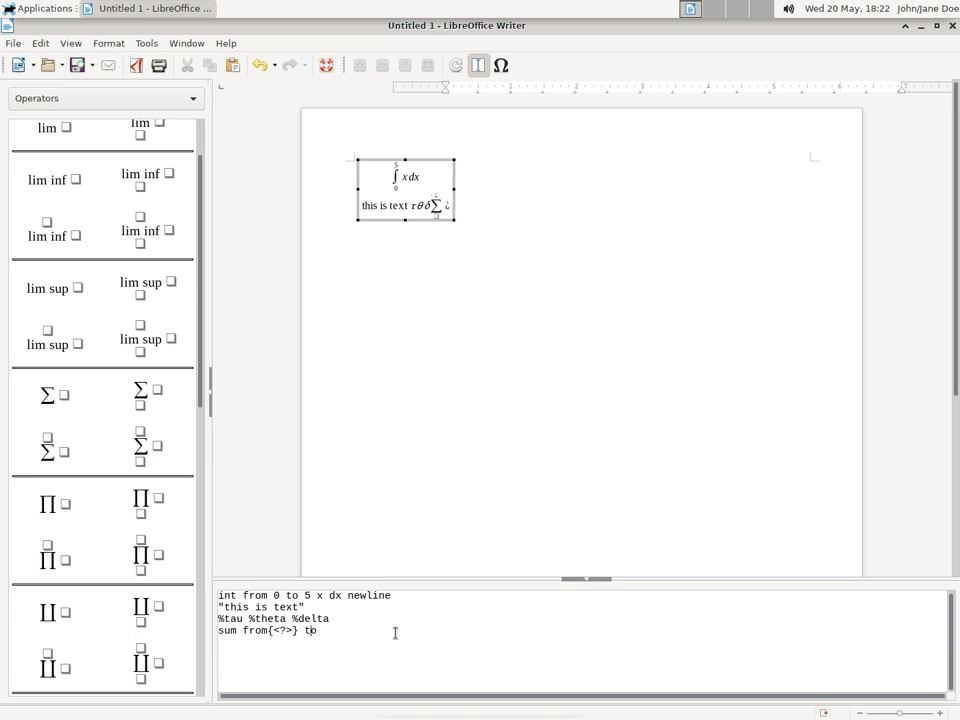
pyautogui.press('BackSpace')
pyautogui.press('BackSpace')
pyautogui.press('BackSpace')
pyautogui.press('BackSpace')
pyautogui.press('BackSpace')
pyautogui.press('BackSpace')
pyautogui.press('BackSpace')
pyautogui.press('BackSpace')
pyautogui.press('BackSpace')
pyautogui.press('BackSpace')
pyautogui.press('BackSpace')
pyautogui.press('BackSpace')
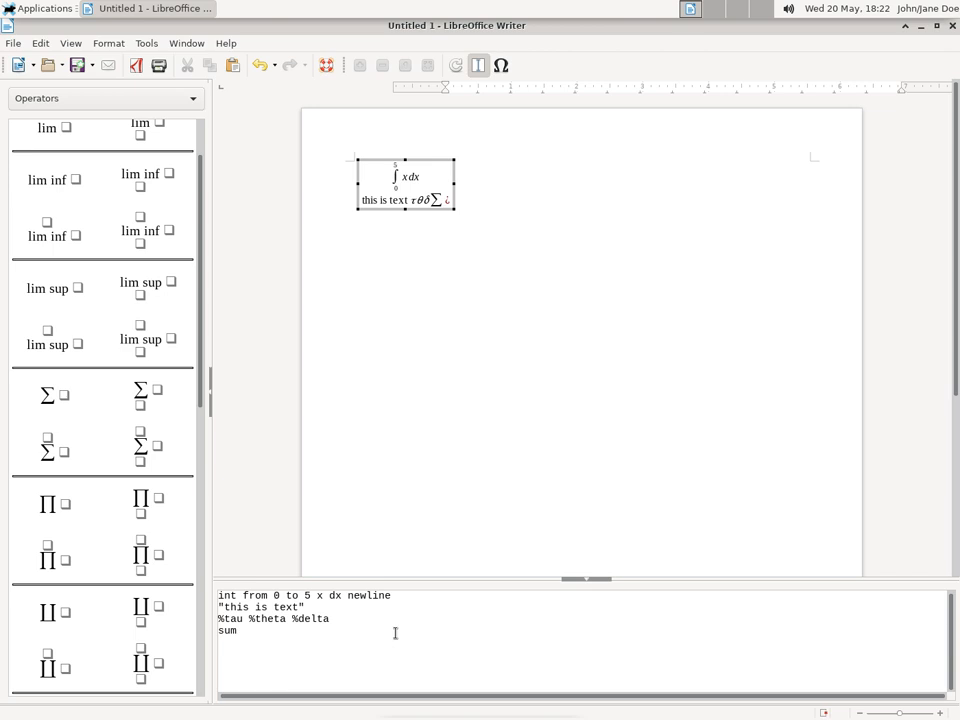
pyautogui.press('BackSpace')
# - Give the summation subscript and superscript limits so its markup reads sum_{k=0}^{15}
pyautogui.write('_')
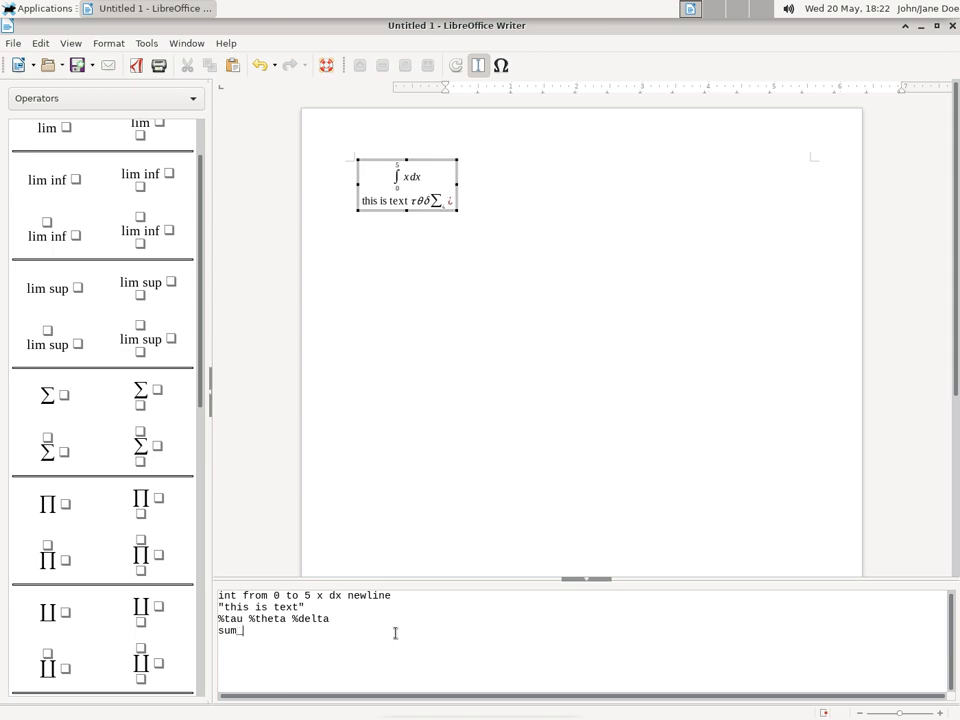
pyautogui.write('{ 0')
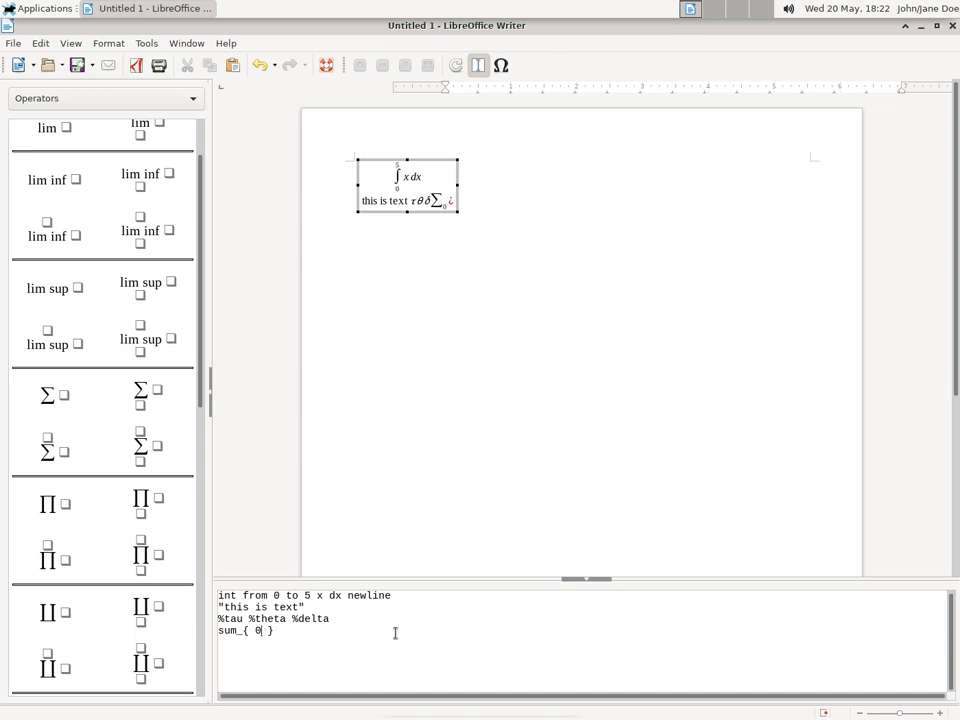
pyautogui.press('BackSpace')
pyautogui.press('BackSpace')
pyautogui.write('k=0')
pyautogui.write('}')
pyautogui.write('^{')
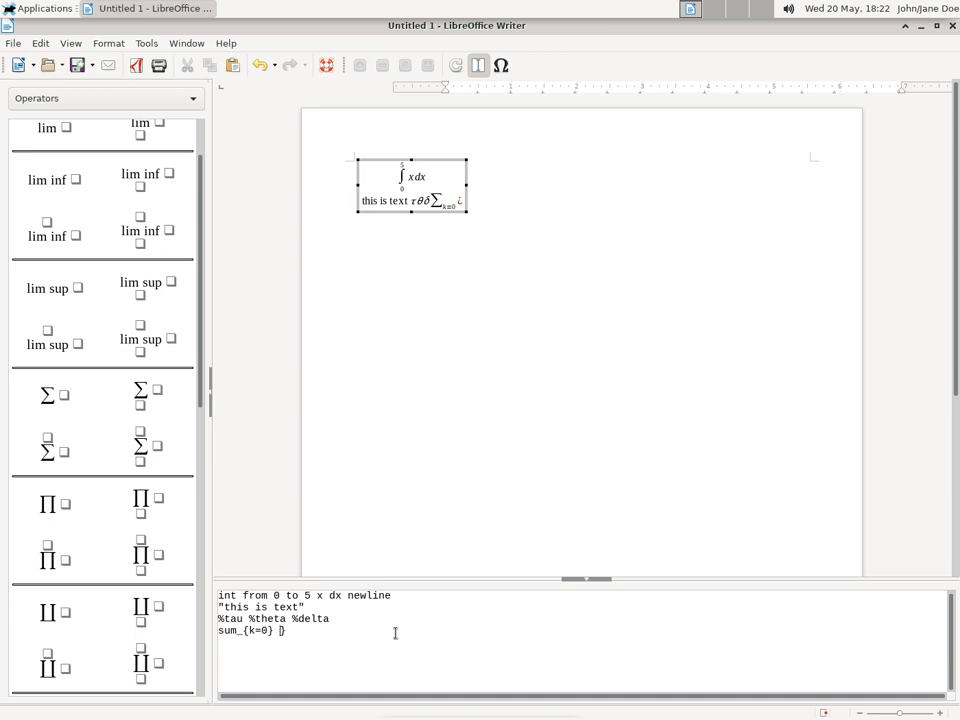
pyautogui.write('15}')
pyautogui.press('Delete')
pyautogui.press('Delete')
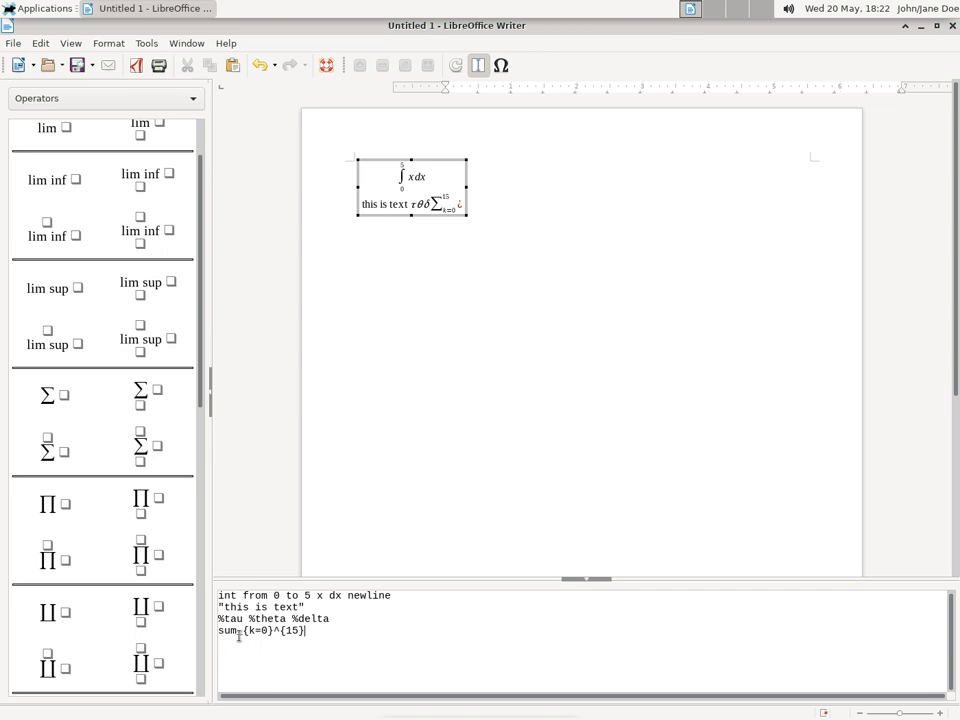
pyautogui.moveTo(237, 633); pyautogui.dragTo(268, 631)
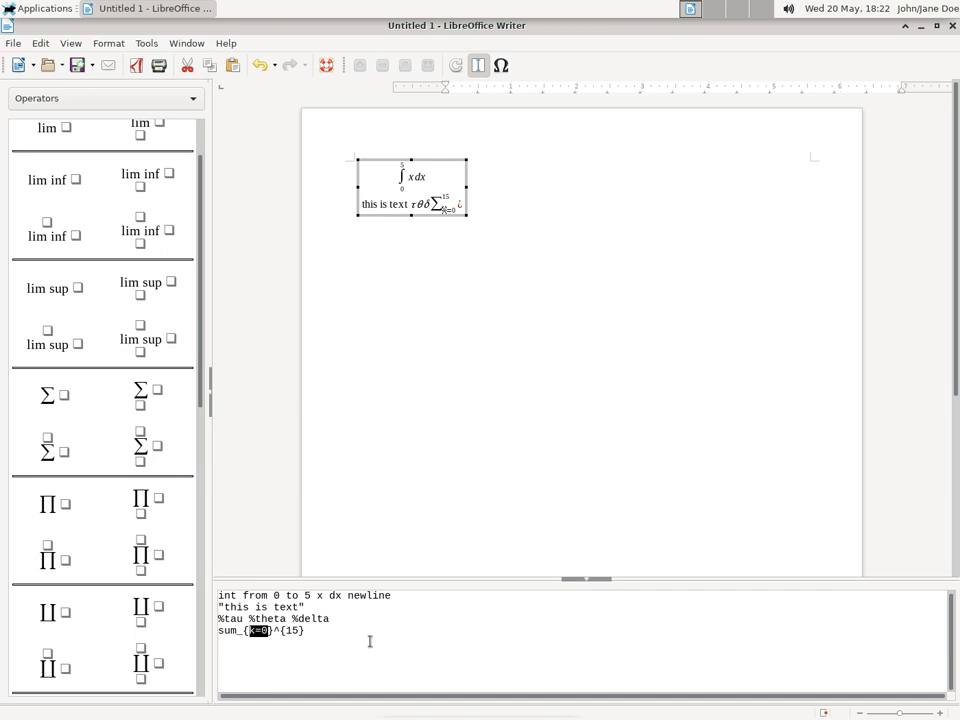
pyautogui.moveTo(274, 631); pyautogui.dragTo(281, 632)
# - Delete the whole summation expression from the markup line below the Greek letters
pyautogui.click(313, 634)
pyautogui.press('BackSpace')
pyautogui.press('BackSpace')
pyautogui.press('BackSpace')
pyautogui.press('BackSpace')
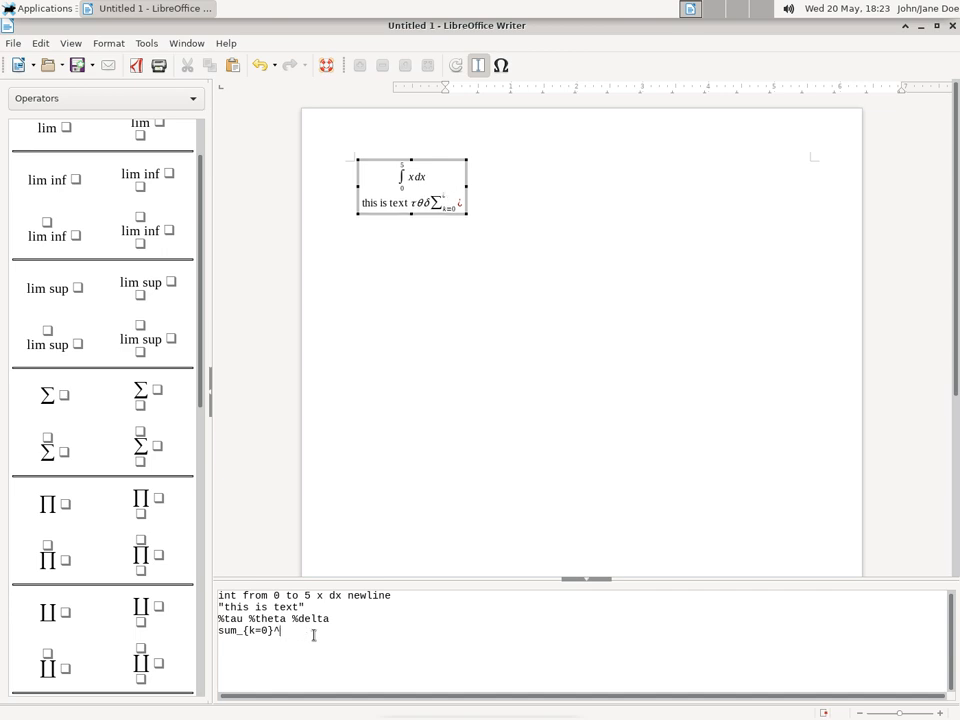
pyautogui.press('BackSpace')
pyautogui.press('BackSpace')
pyautogui.press('BackSpace')
pyautogui.press('BackSpace')
pyautogui.press('BackSpace')
pyautogui.press('BackSpace')
pyautogui.press('BackSpace')
pyautogui.press('BackSpace')
pyautogui.press('BackSpace')
pyautogui.press('BackSpace')
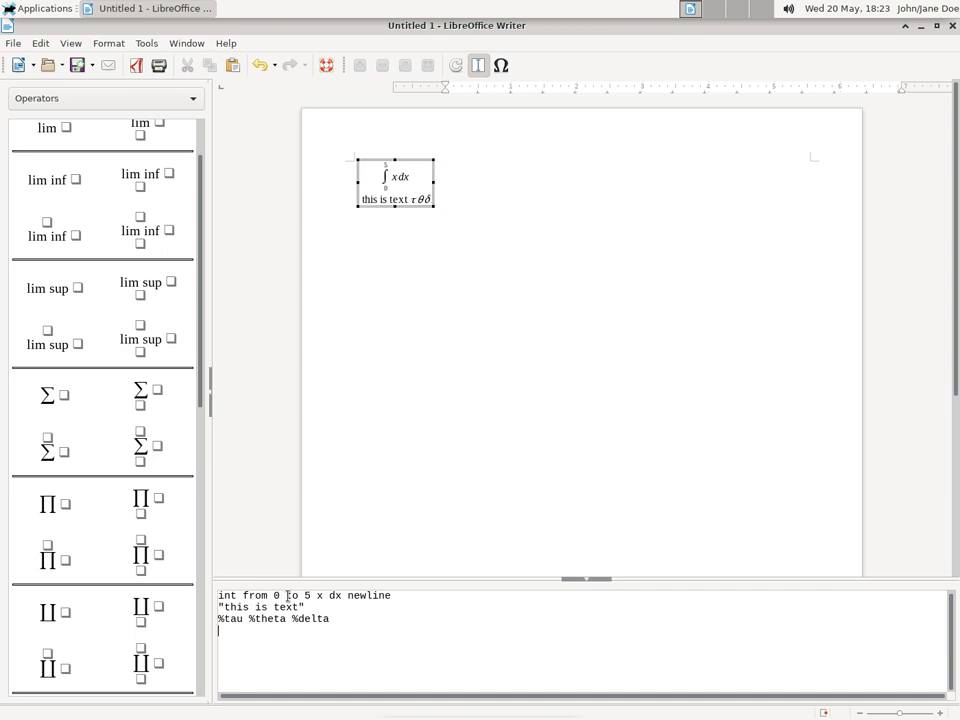
# - Replace the integral's from and to limits with subscript and superscript limits so the markup begins int_{0}^{5}
pyautogui.moveTo(311, 596); pyautogui.dragTo(242, 596)
pyautogui.press('BackSpace')
pyautogui.press('BackSpace')
pyautogui.write('_')
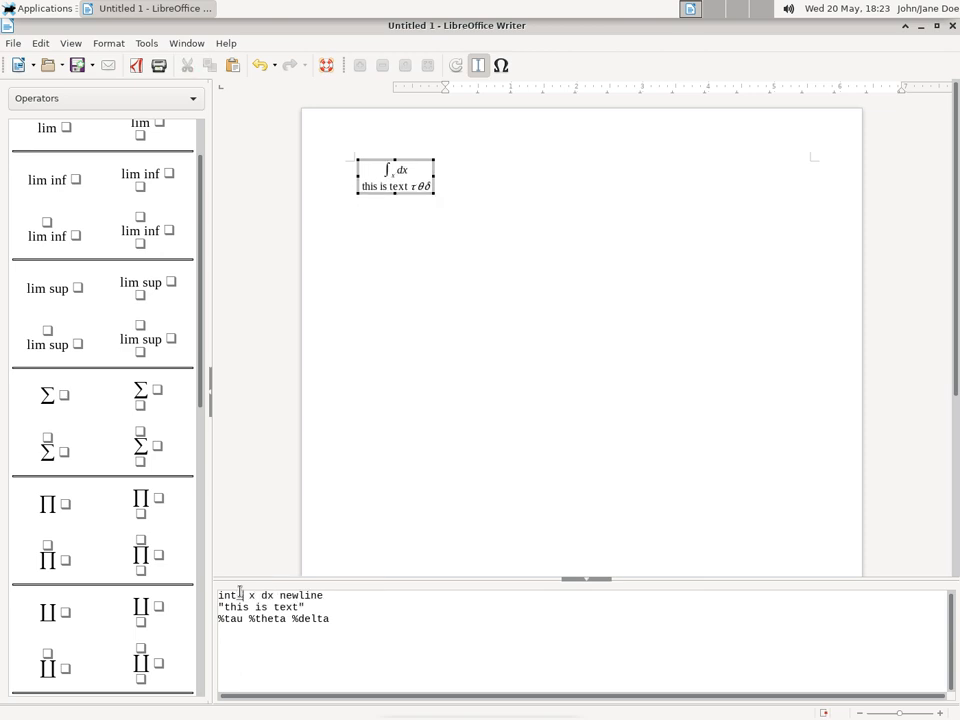
pyautogui.write('{')
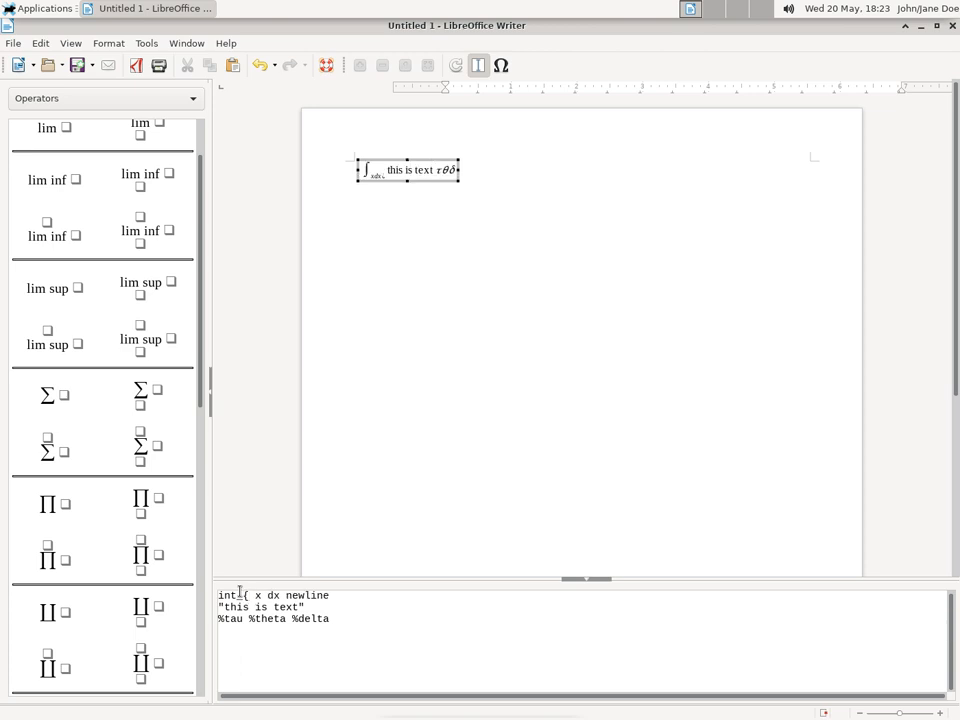
pyautogui.write('0}')
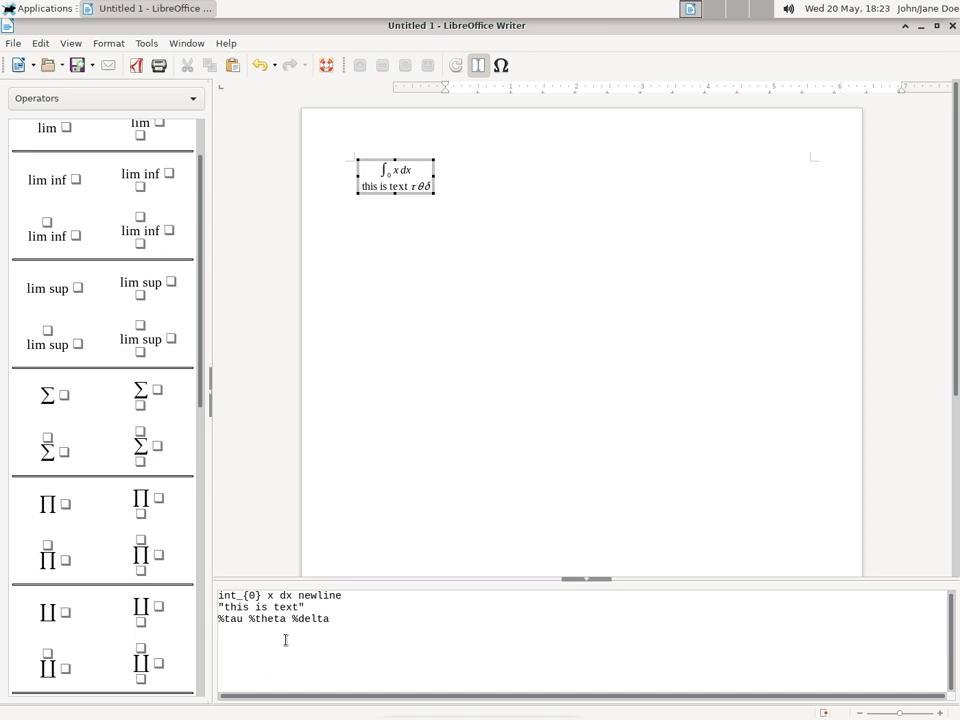
pyautogui.write('^{')
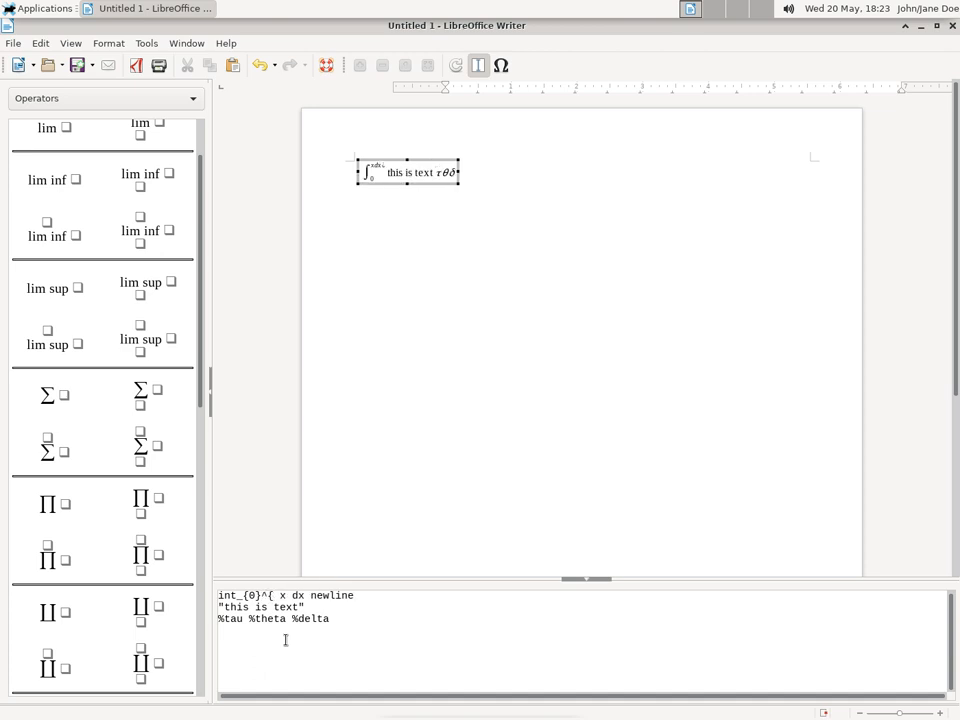
pyautogui.write('5}')
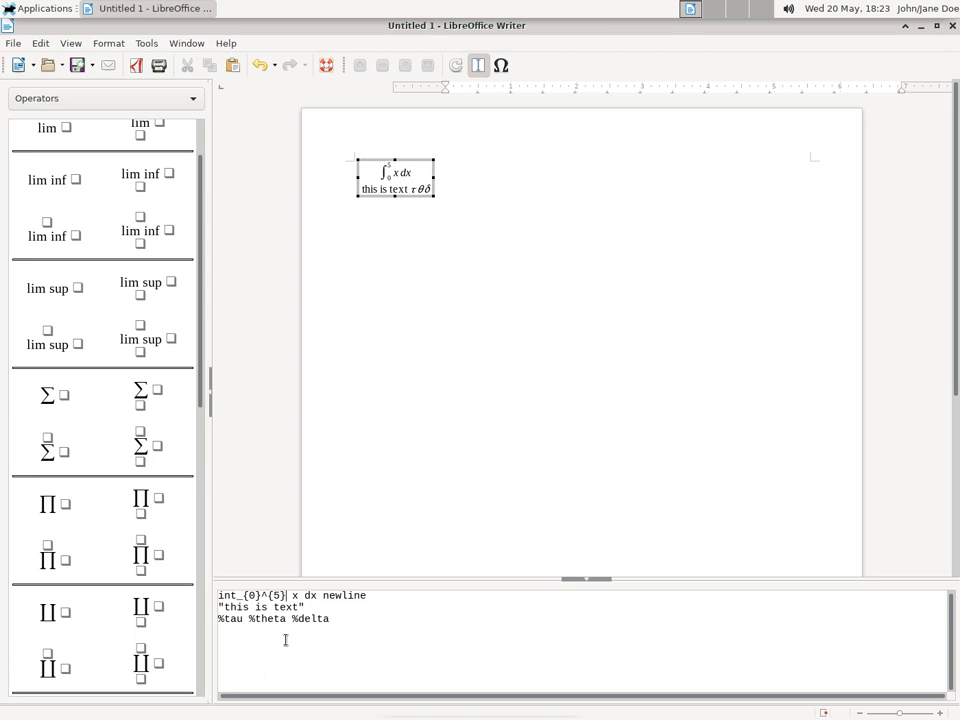
# - Add the expression x^2 on its own markup line, leaving a blank line below the Greek letters
pyautogui.click(342, 617)
pyautogui.write('x^2')
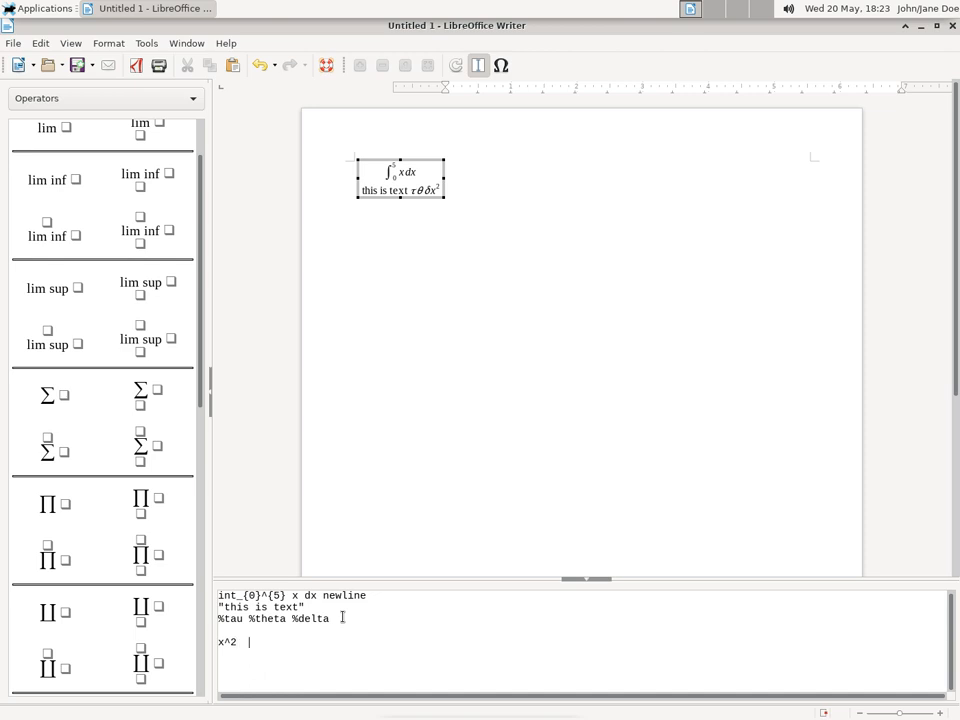
# - Add an x with the subscript 000 after x^2, first without braces and again with the subscript grouped in braces
pyautogui.write('  x_0')
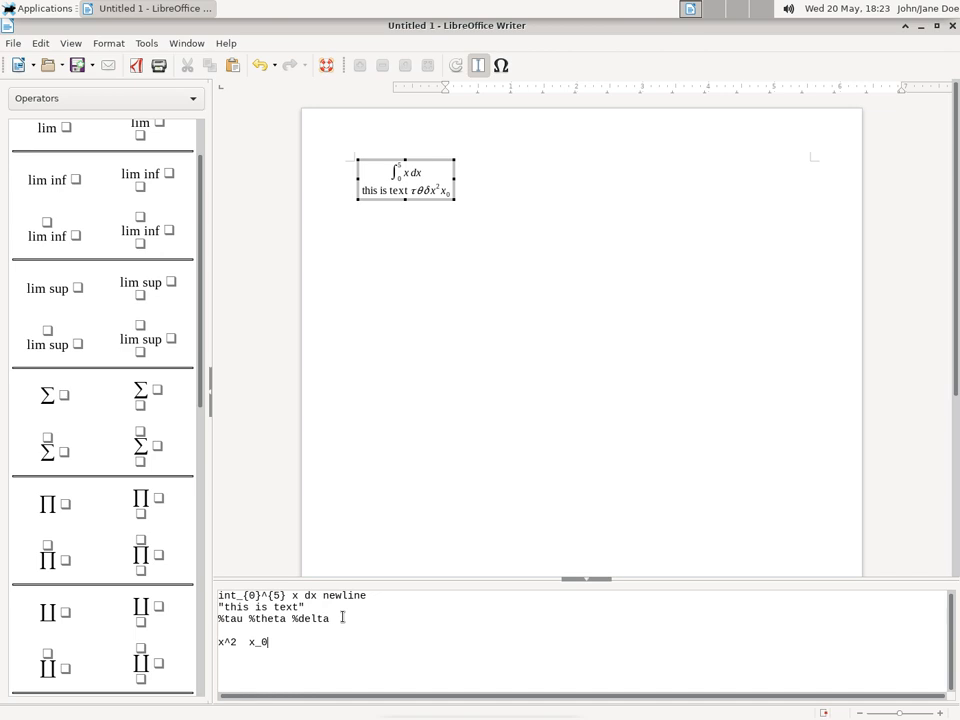
pyautogui.write('00')
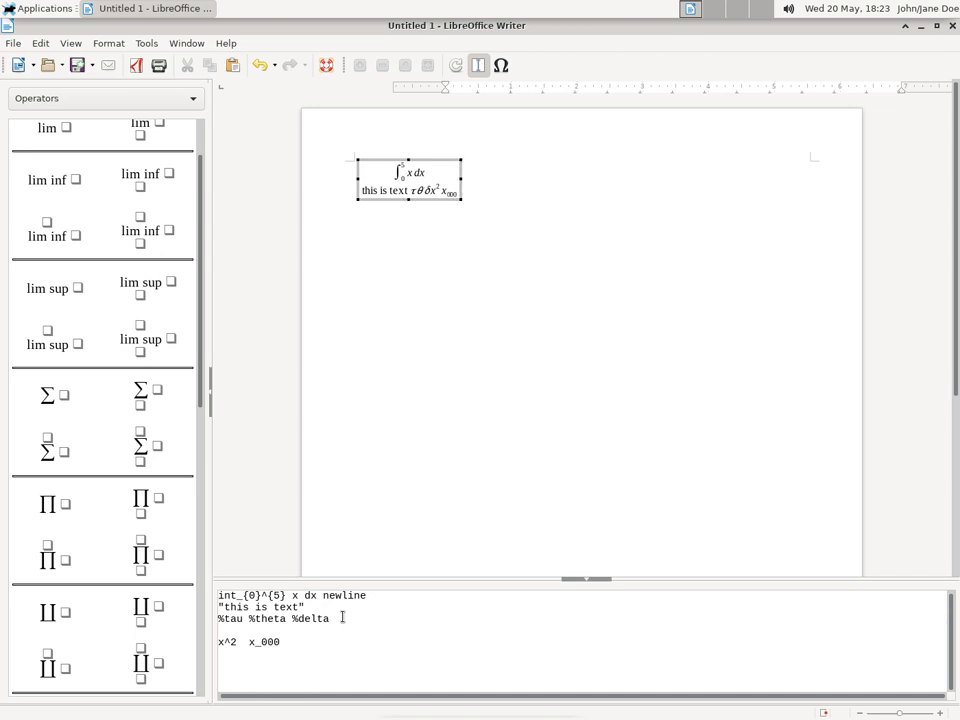
pyautogui.press('BackSpace')
pyautogui.press('BackSpace')
pyautogui.press('BackSpace')
pyautogui.write('{  }')
pyautogui.press('Left')
pyautogui.press('Left')
pyautogui.write('000')
# - Delete the subscripted x term together with its braces from the end of the x^2 line
pyautogui.press('BackSpace')
pyautogui.press('BackSpace')
pyautogui.press('BackSpace')
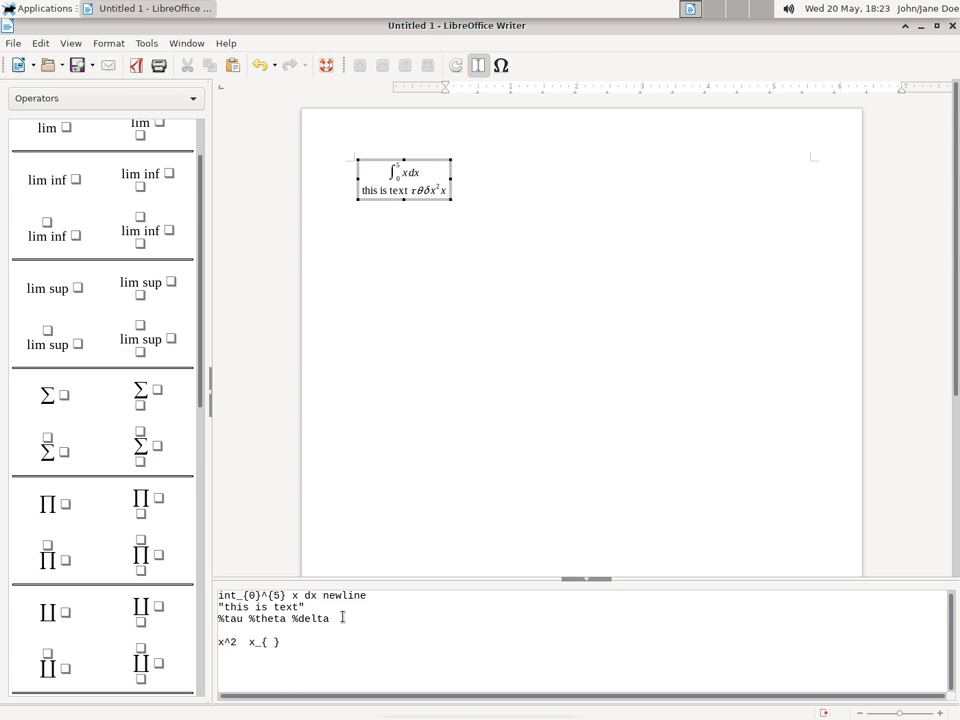
pyautogui.press('BackSpace')
pyautogui.press('BackSpace')
pyautogui.press('BackSpace')
pyautogui.press('BackSpace')
pyautogui.press('BackSpace')
pyautogui.press('BackSpace')
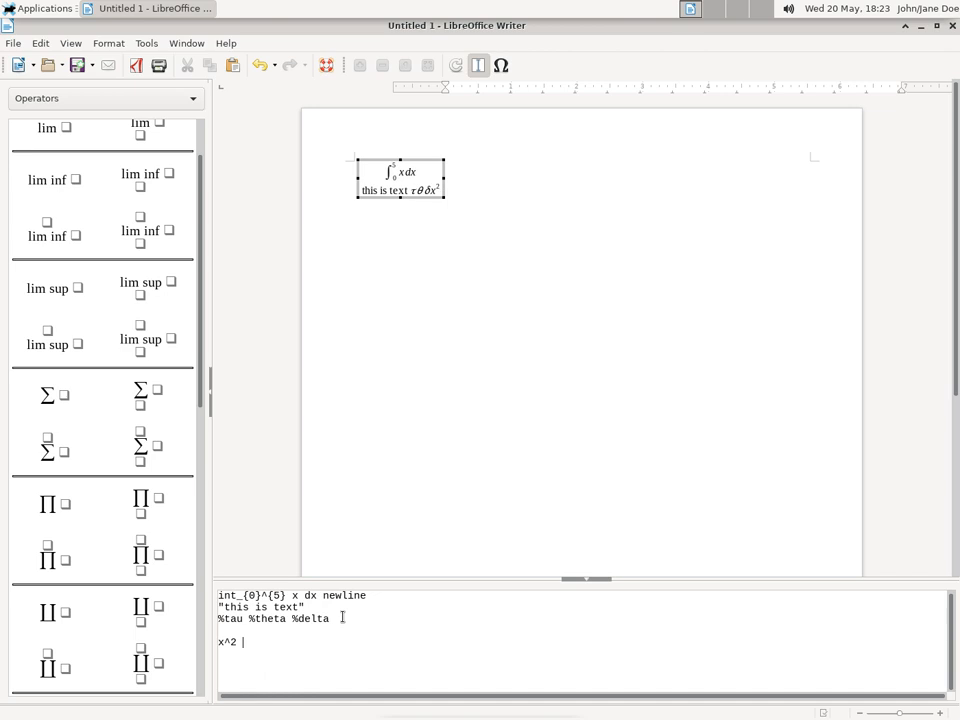
# - Remove the trailing space after x^2 and the blank markup line above it
pyautogui.press('BackSpace')
pyautogui.press('Delete')
# - Export the document directly as a PDF to the Desktop folder under the name Untitled 1
pyautogui.click(12, 44)
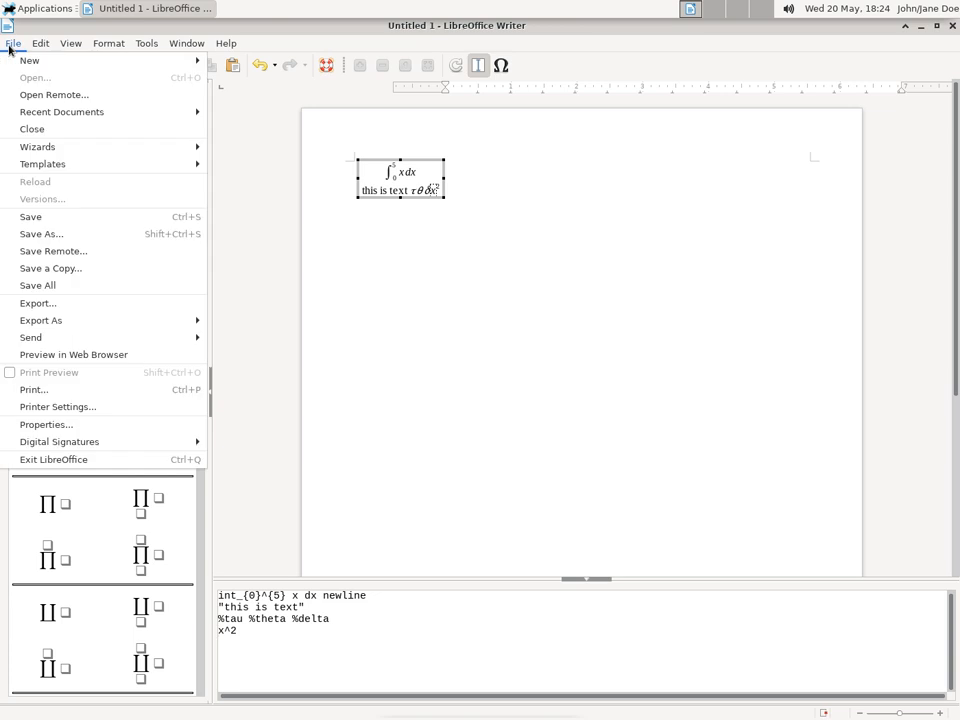
pyautogui.moveTo(75, 322)
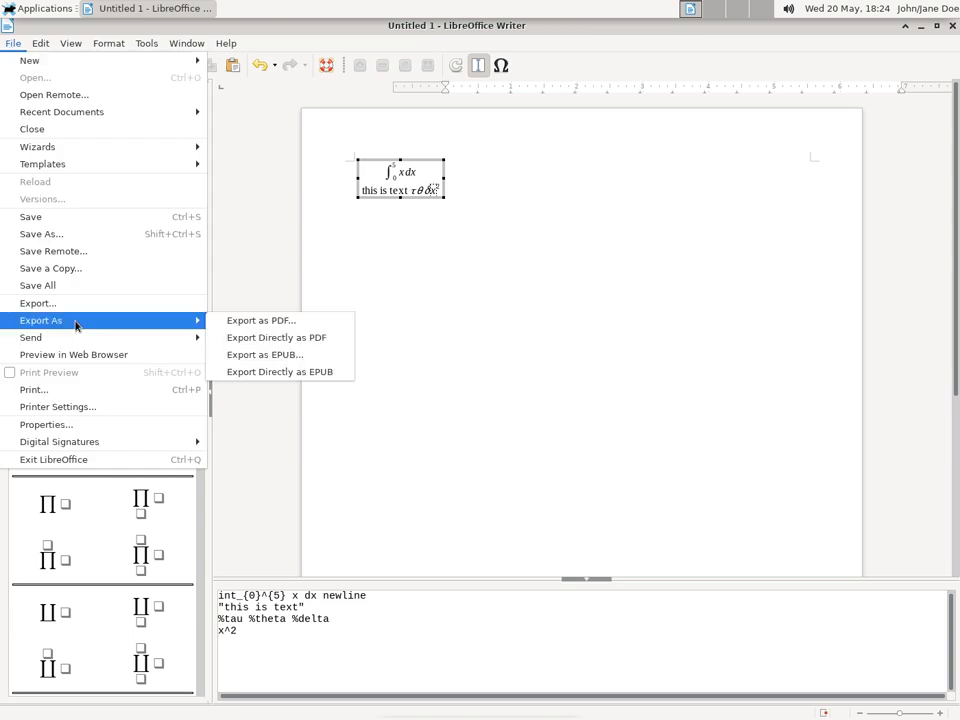
pyautogui.click(270, 342)
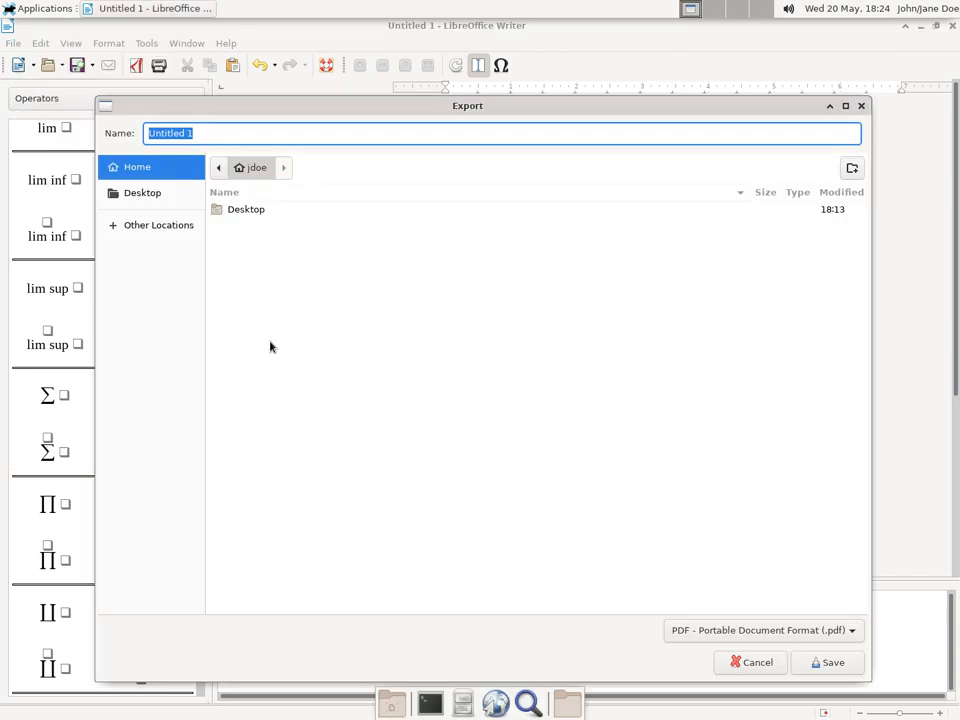
pyautogui.doubleClick(240, 211)
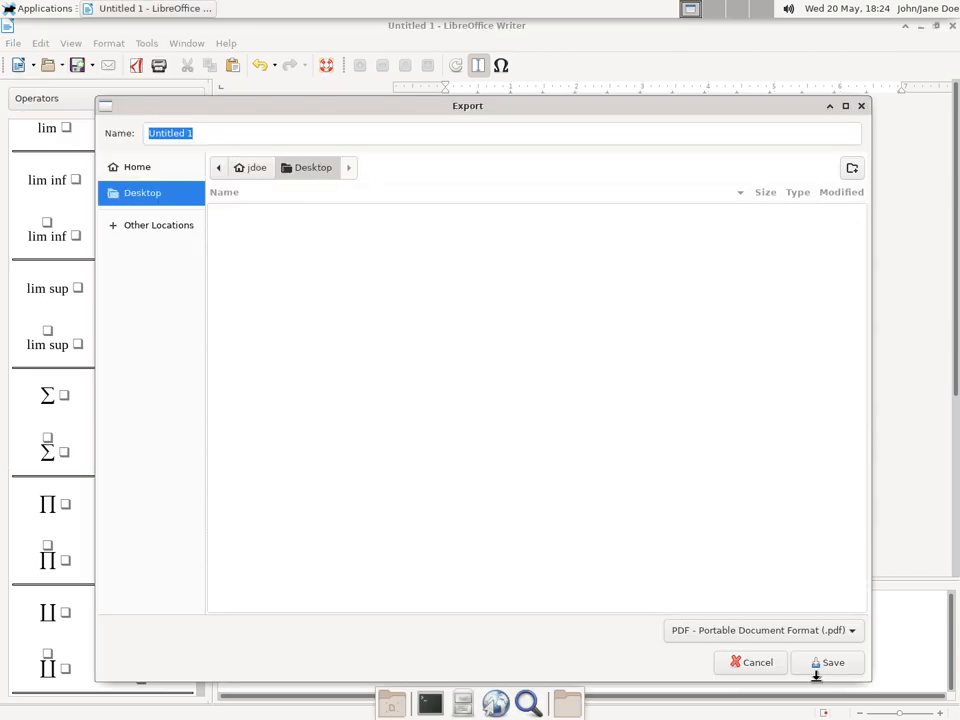
pyautogui.click(833, 663)
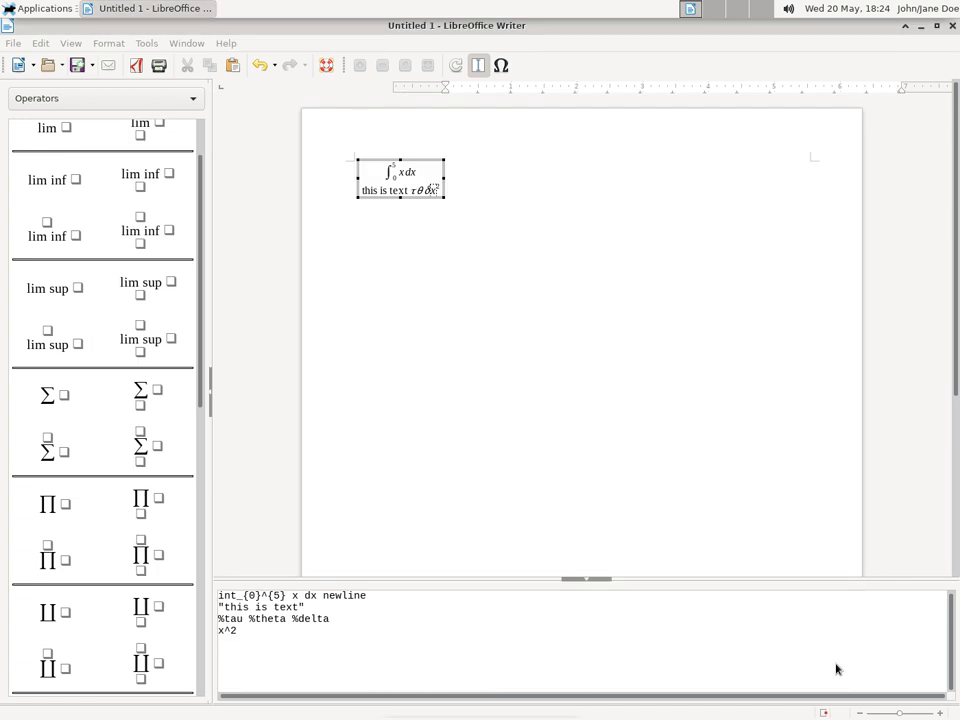
# - Open Untitled 1.pdf from the desktop and view it fitted to the page width in a maximized window
pyautogui.click(920, 28)
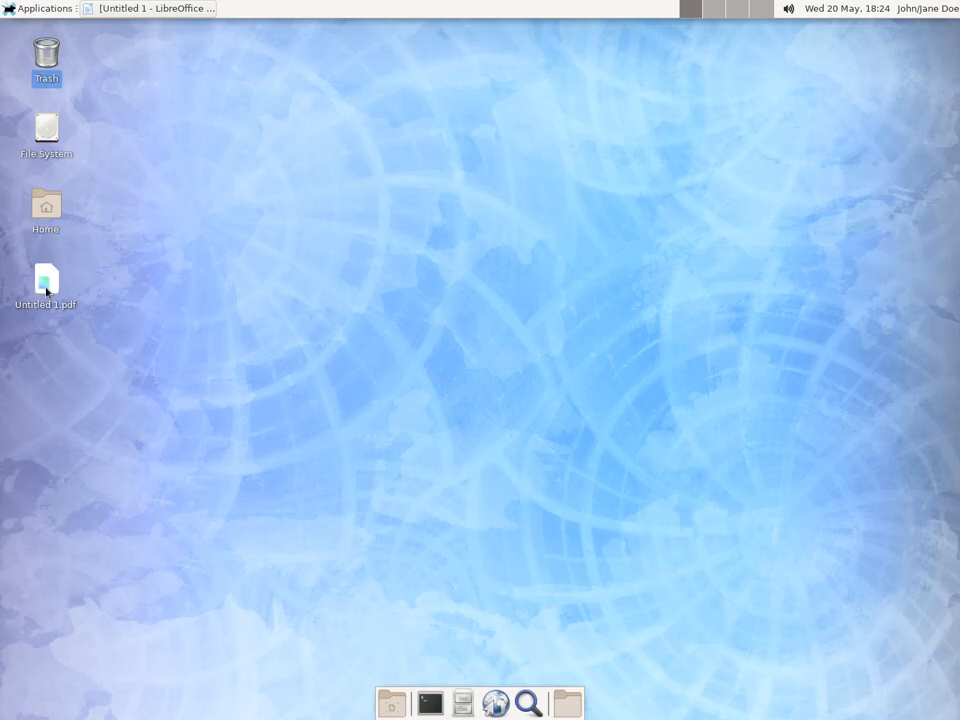
pyautogui.doubleClick(46, 291)
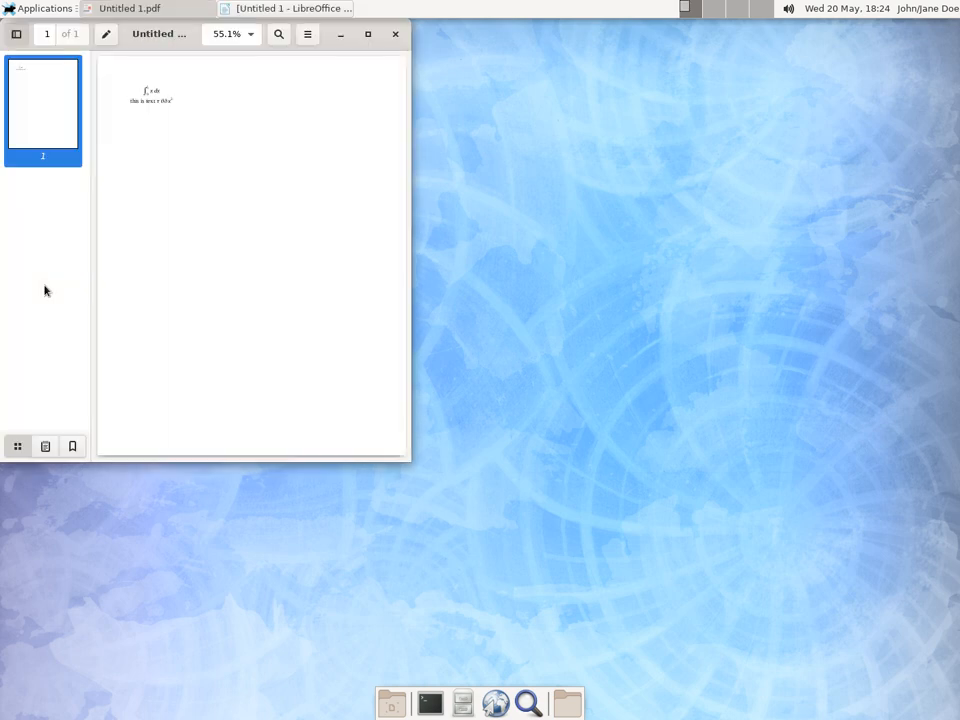
pyautogui.click(251, 38)
pyautogui.click(244, 65)
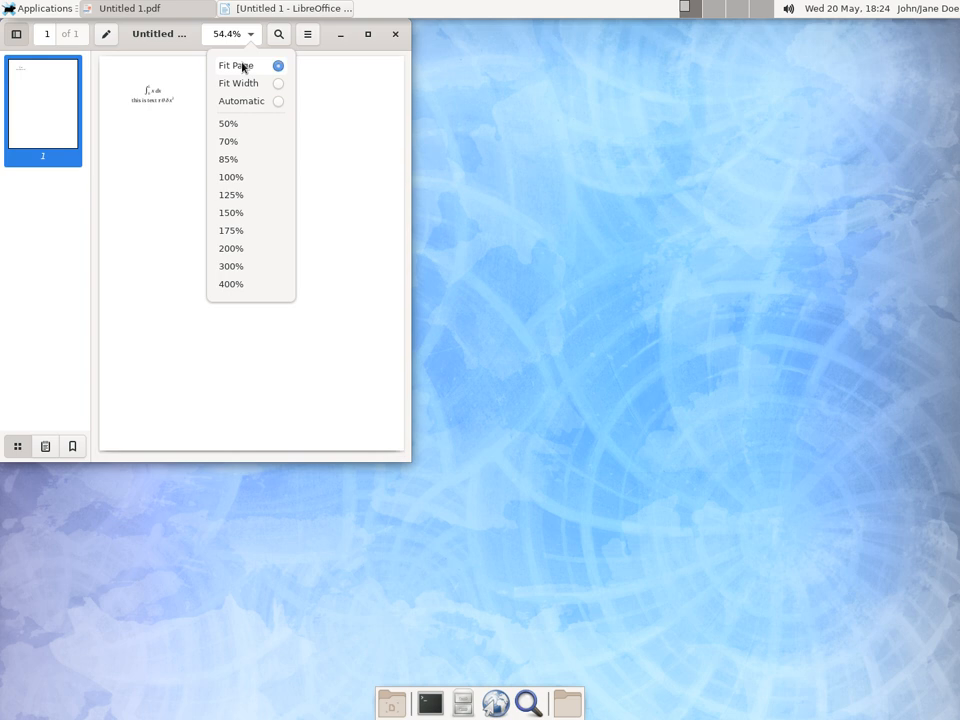
pyautogui.click(246, 89)
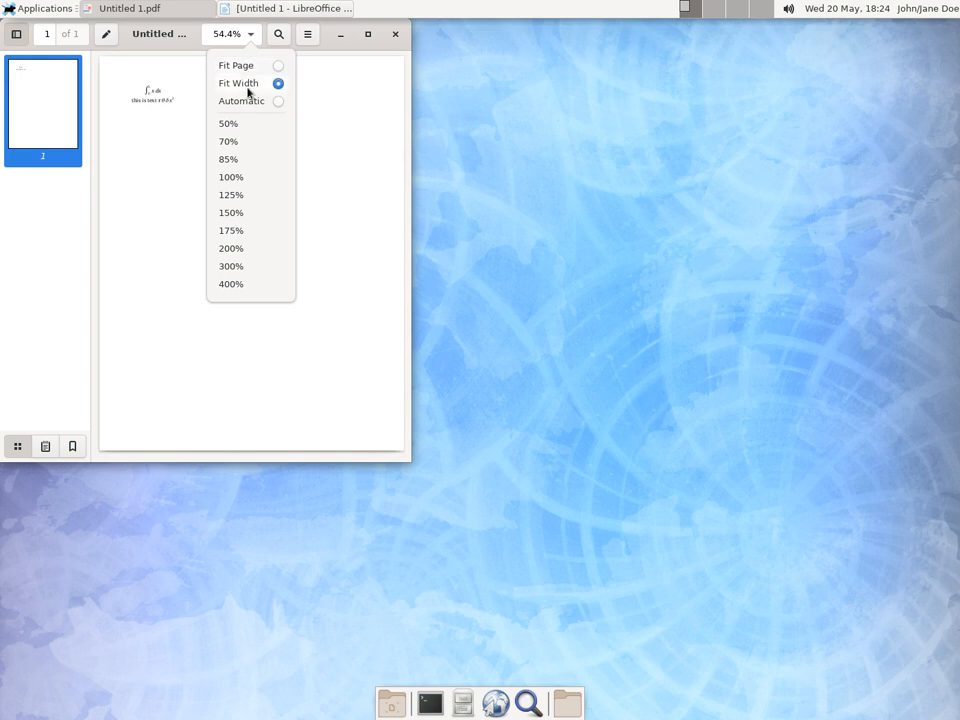
pyautogui.click(368, 34)
pyautogui.click(368, 34)
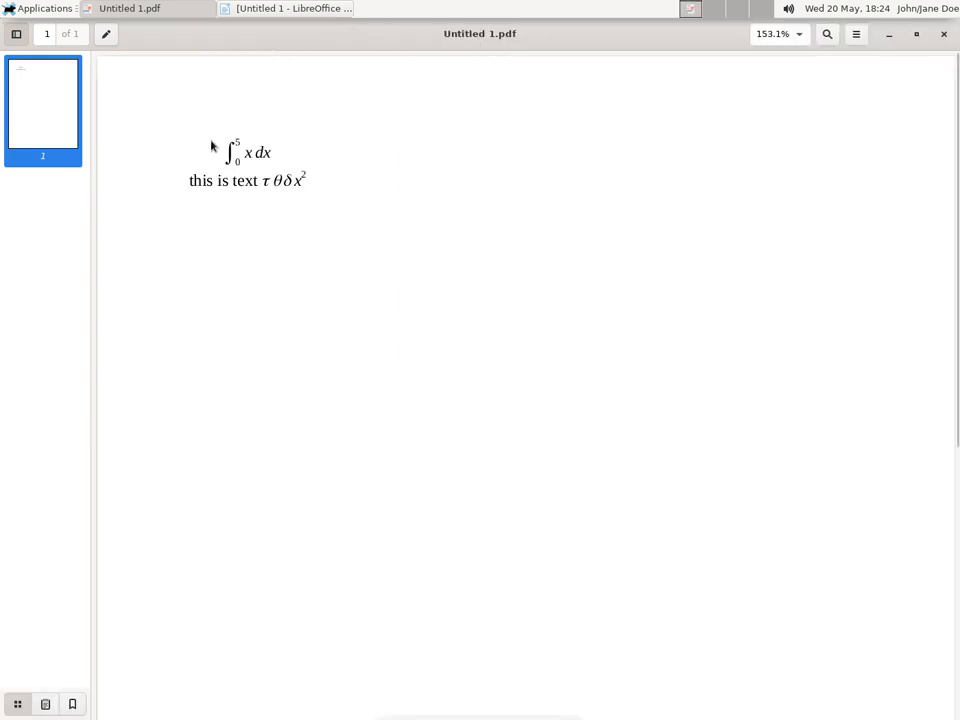